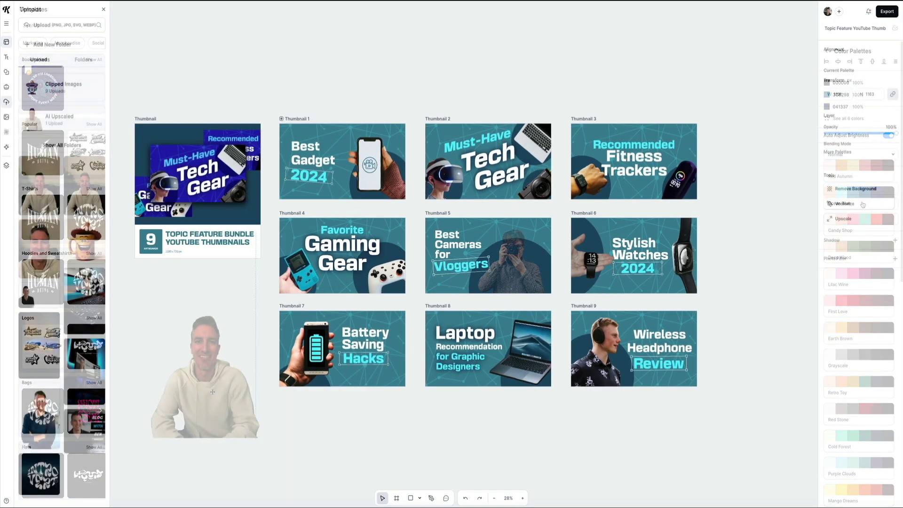
# Place the headshot in Thumbnail 5, retype Vloggers as YOUTUBE, and tilt the camera over it.
pyautogui.moveTo(202, 373); pyautogui.dragTo(495, 290)
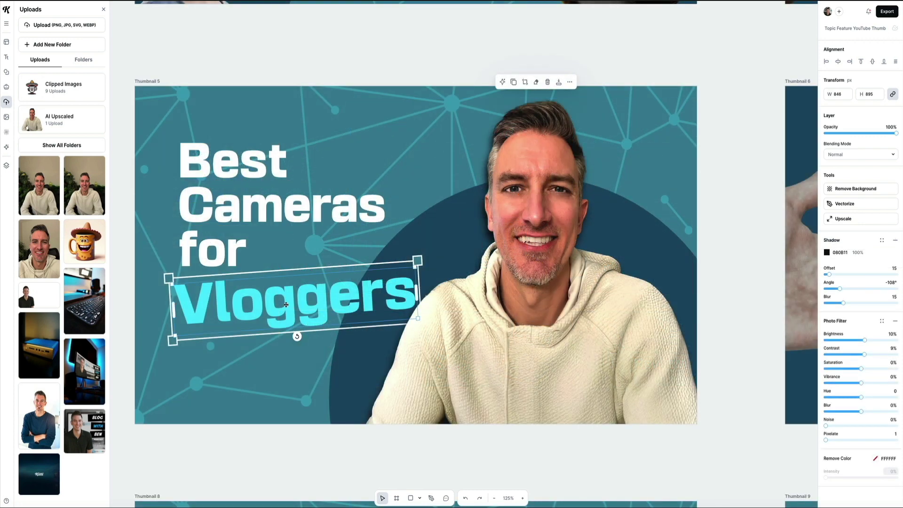
pyautogui.click(280, 301)
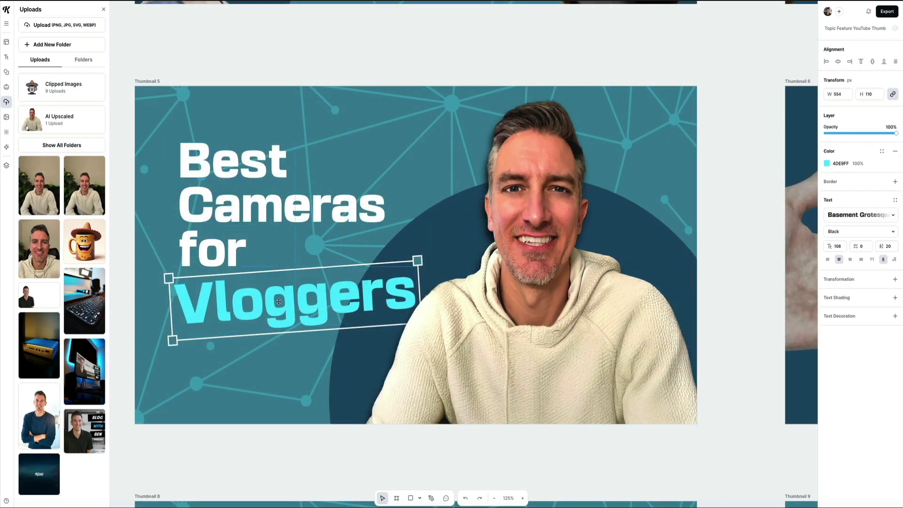
pyautogui.doubleClick(280, 300)
pyautogui.write('YOUTUBE')
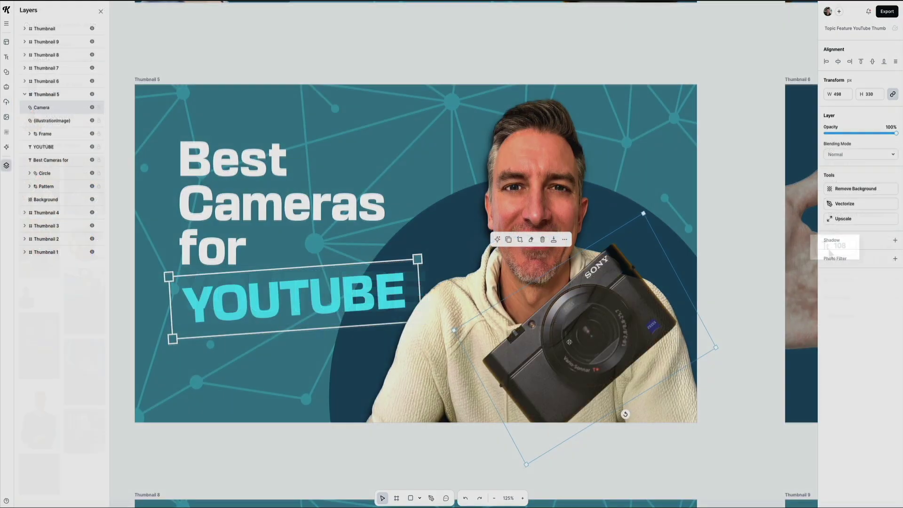
pyautogui.moveTo(575, 406); pyautogui.dragTo(194, 359)
pyautogui.moveTo(247, 432); pyautogui.dragTo(143, 409)
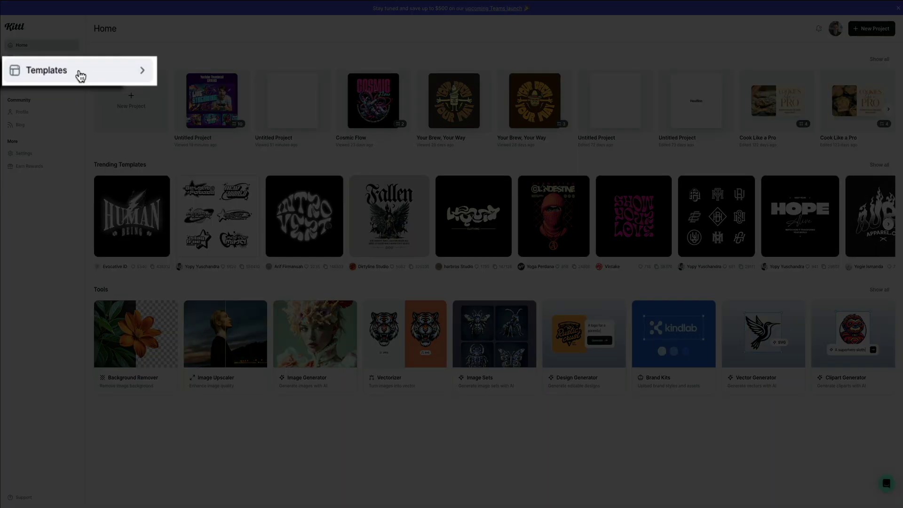
# On the Templates page, enter 'youtube thumbnails' in the template search.
pyautogui.click(81, 76)
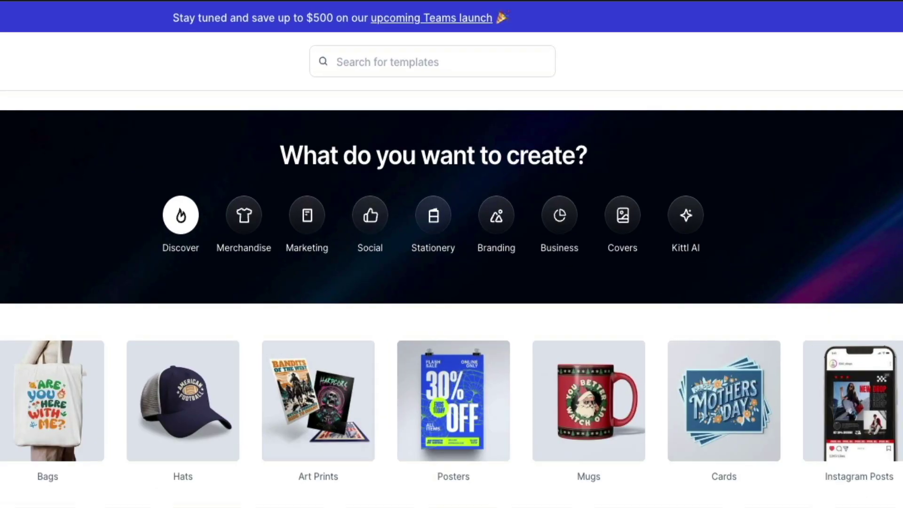
pyautogui.click(359, 61)
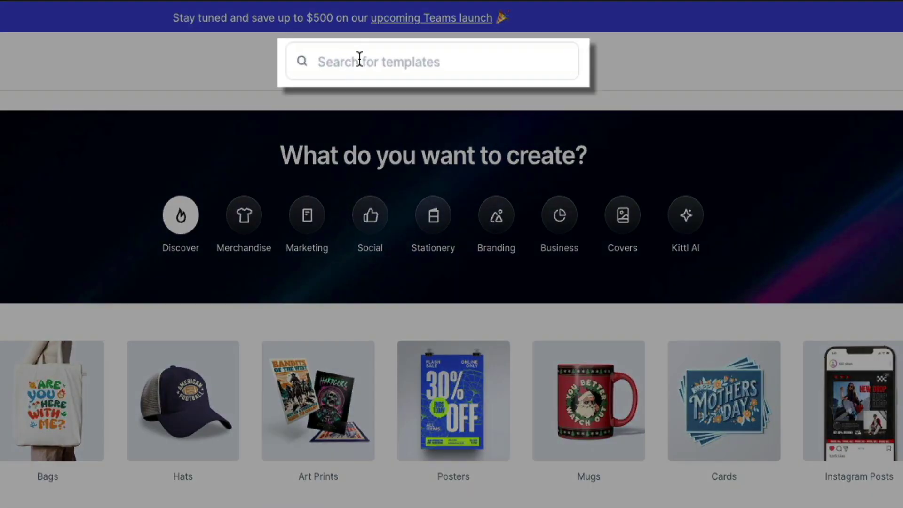
pyautogui.write('youtube thum')
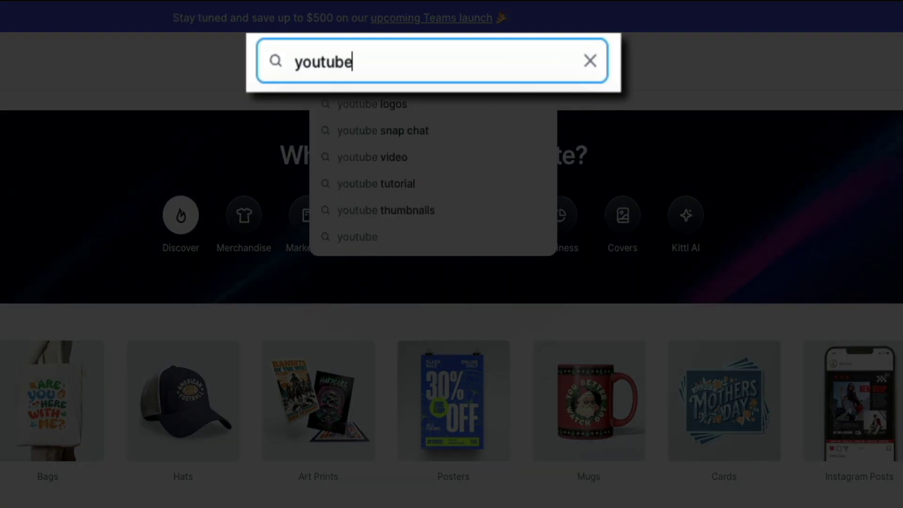
pyautogui.write('bnails')
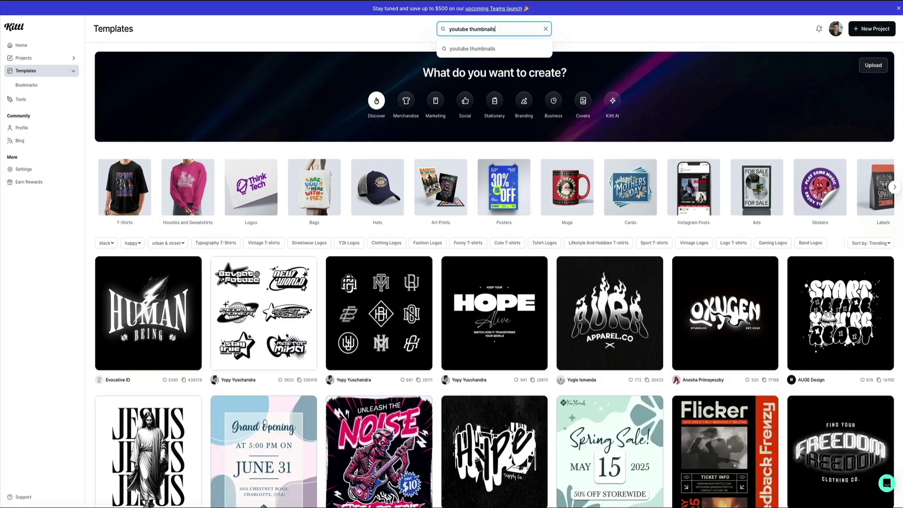
# Run the 'youtube thumbnails' template search and scroll down through the results.
pyautogui.press('Return')
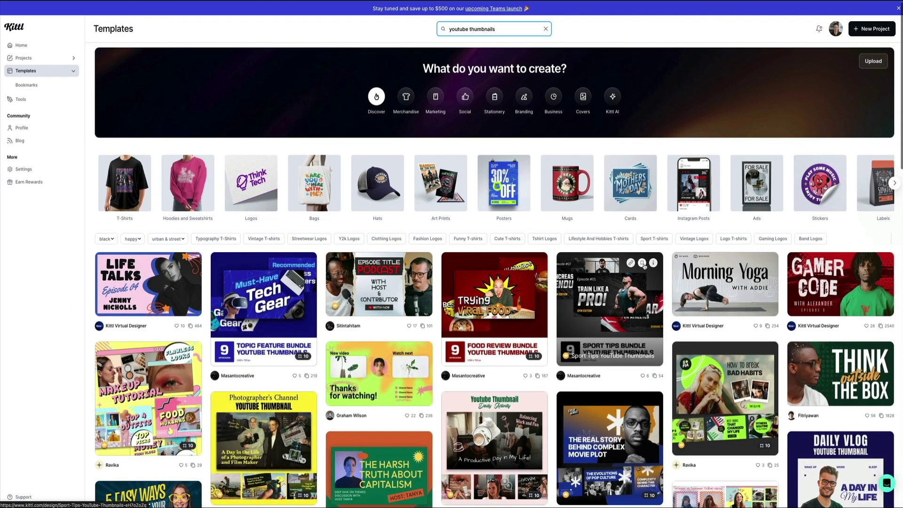
pyautogui.scroll(-1, 649, 266)
pyautogui.scroll(-2, 648, 265)
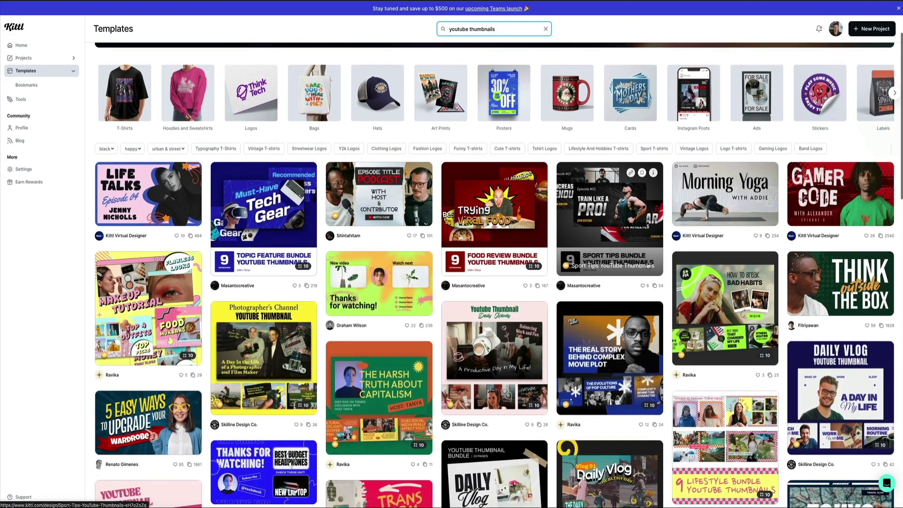
pyautogui.scroll(-3, 648, 266)
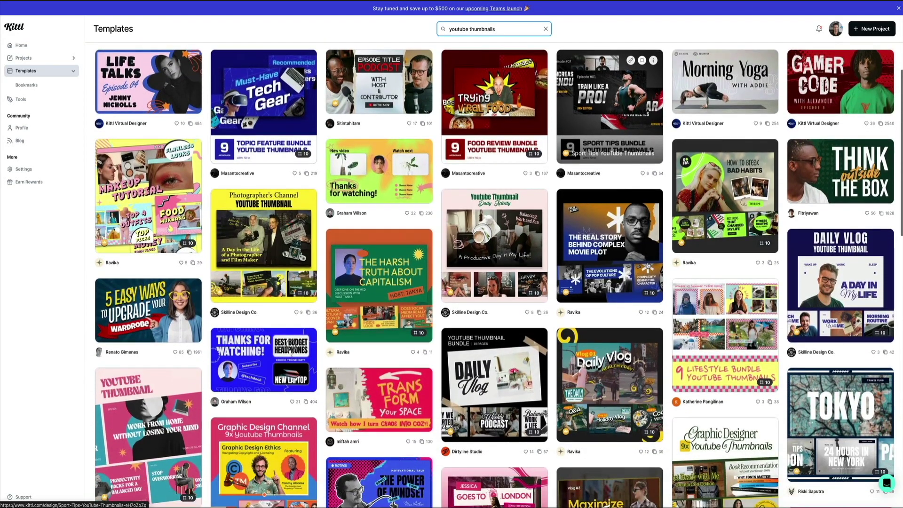
pyautogui.scroll(-2, 648, 266)
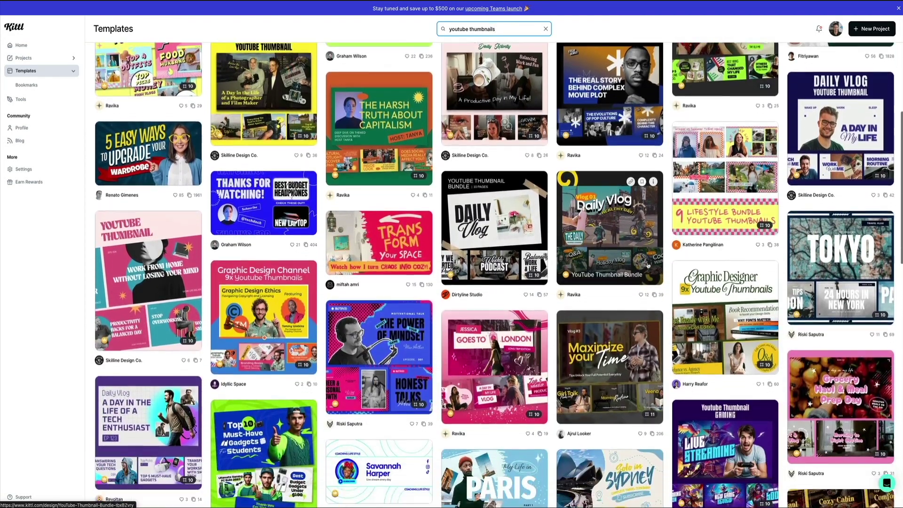
pyautogui.scroll(-1, 648, 266)
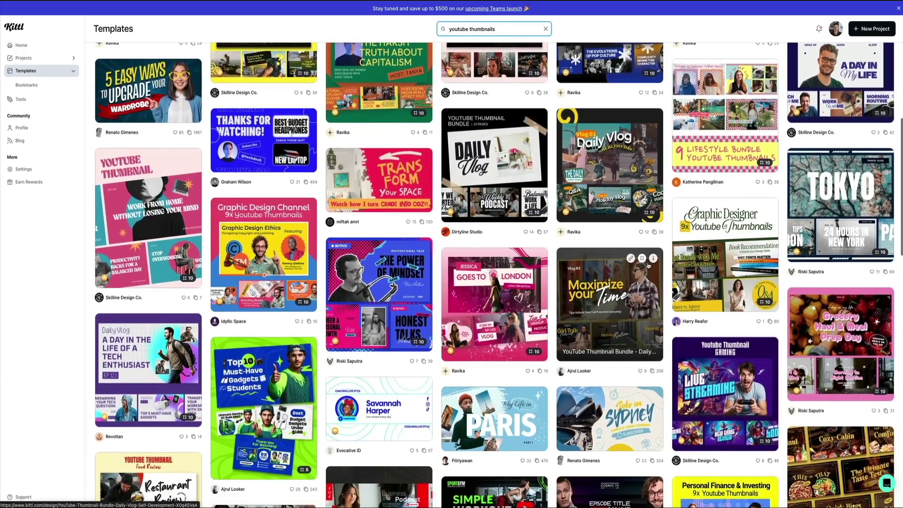
pyautogui.scroll(-1, 648, 265)
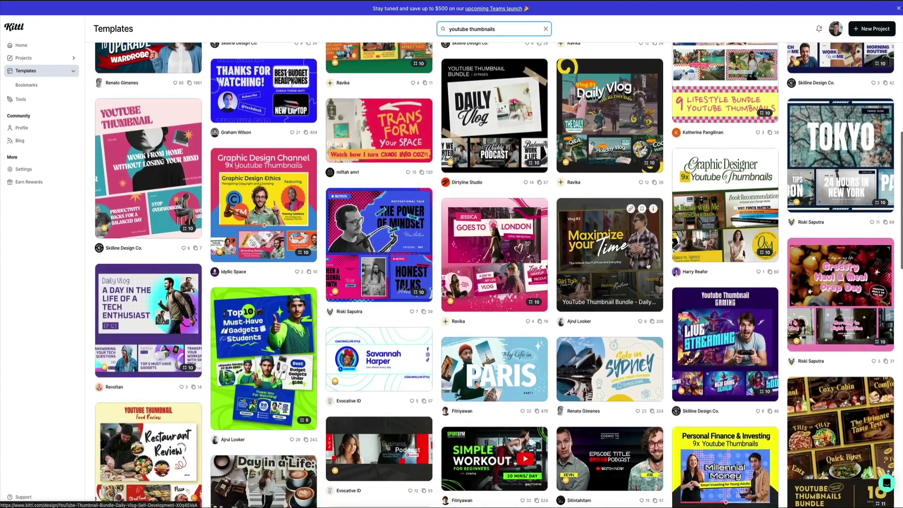
pyautogui.scroll(-1, 649, 267)
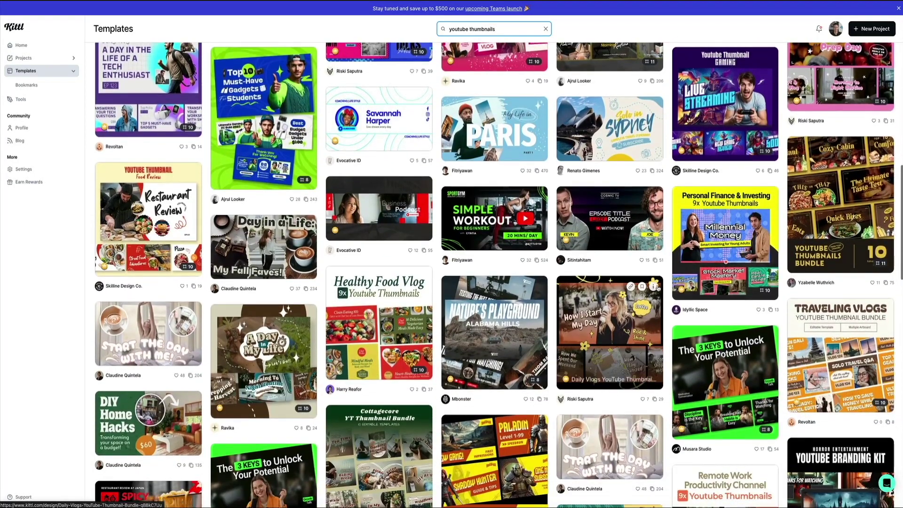
pyautogui.scroll(-1, 669, 275)
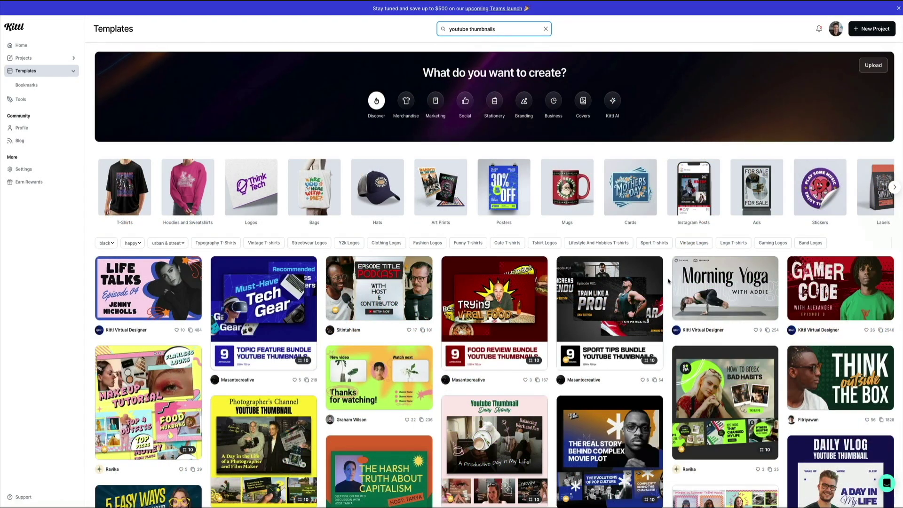
pyautogui.moveTo(299, 286)
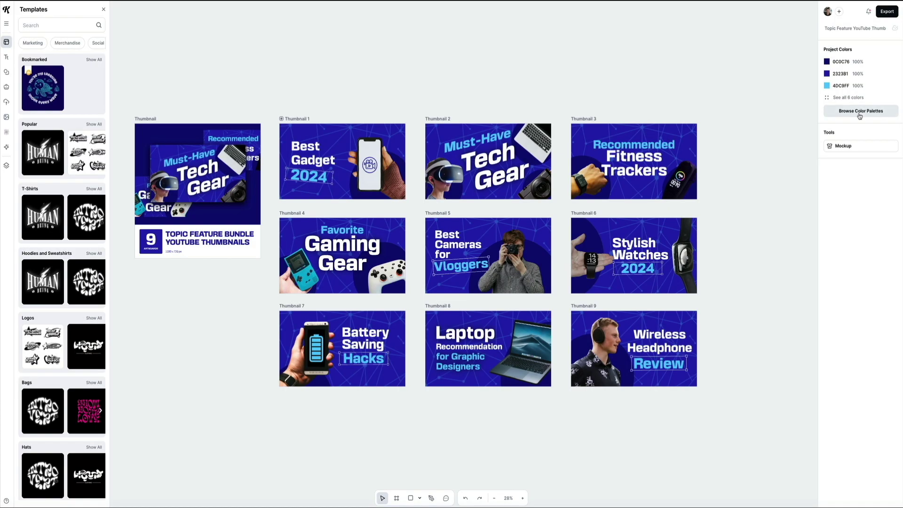
# Preview palettes from Red Autumn through Grayscale, Red Stone and Cold Forest on all thumbnails.
pyautogui.click(859, 113)
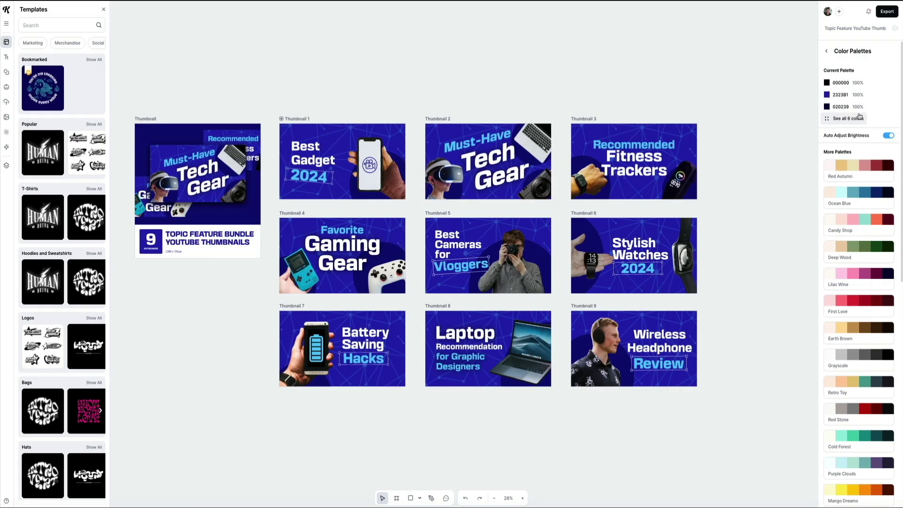
pyautogui.click(861, 170)
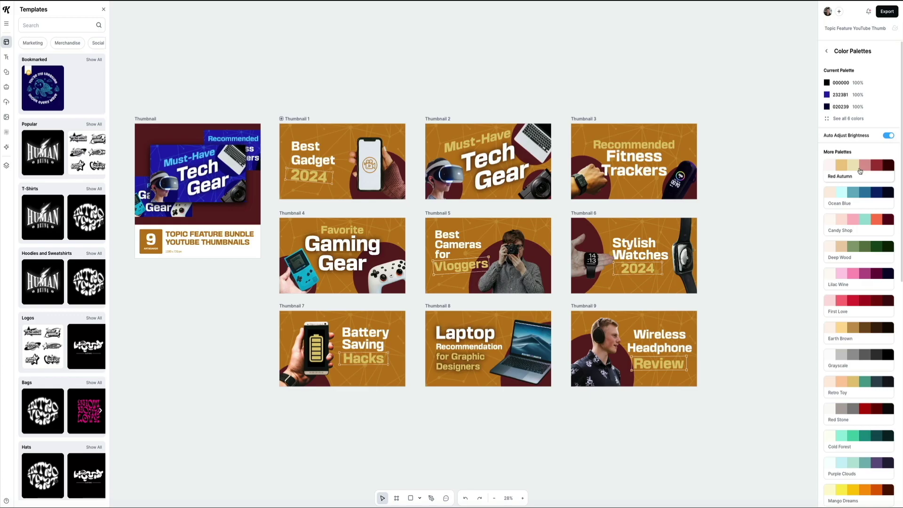
pyautogui.click(856, 195)
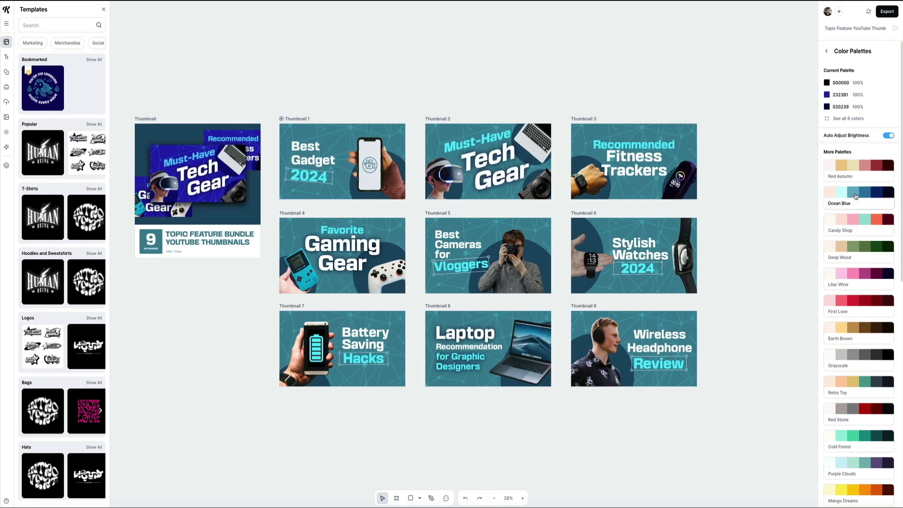
pyautogui.click(858, 220)
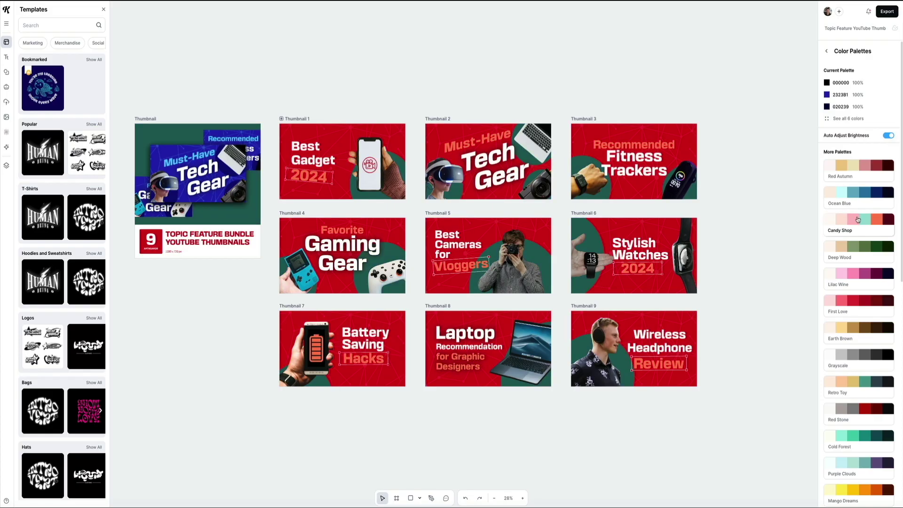
pyautogui.click(858, 248)
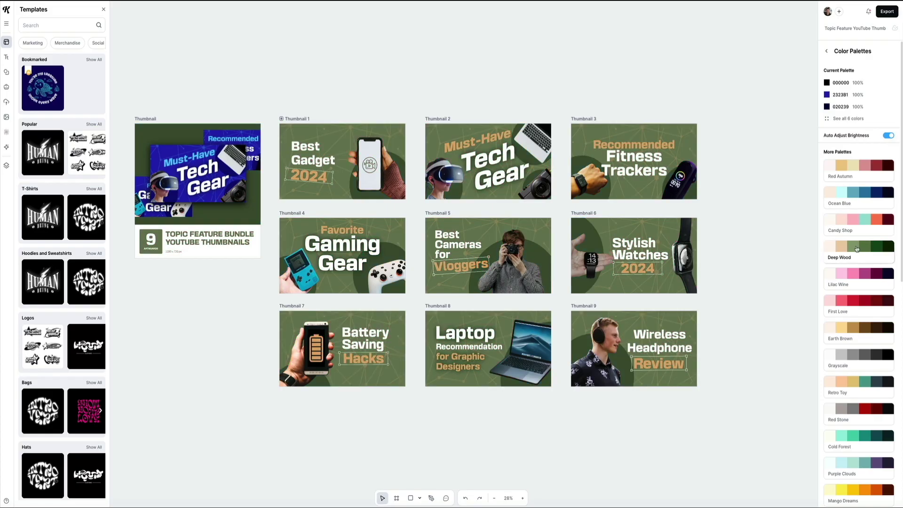
pyautogui.click(859, 271)
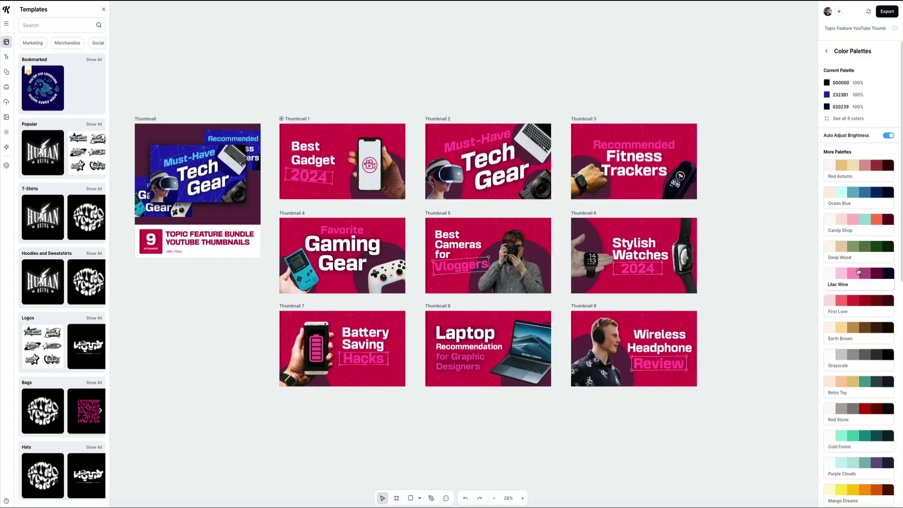
pyautogui.click(858, 300)
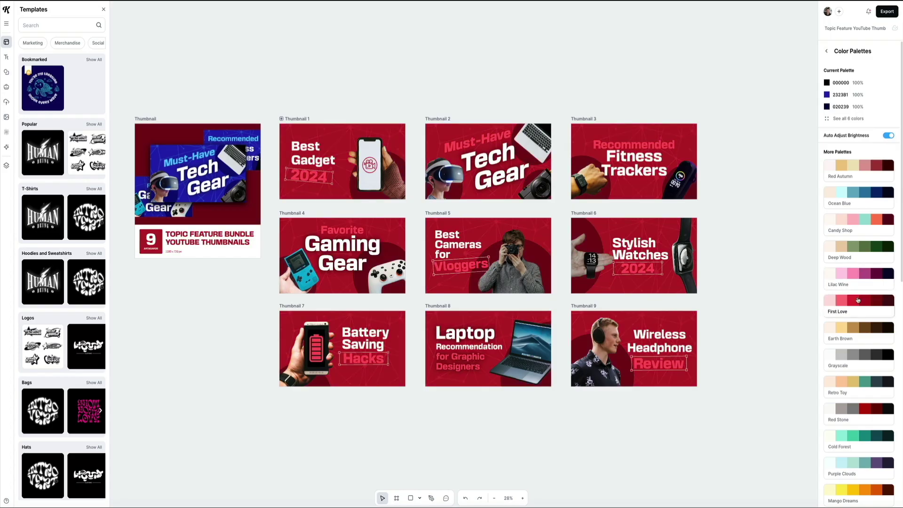
pyautogui.click(858, 327)
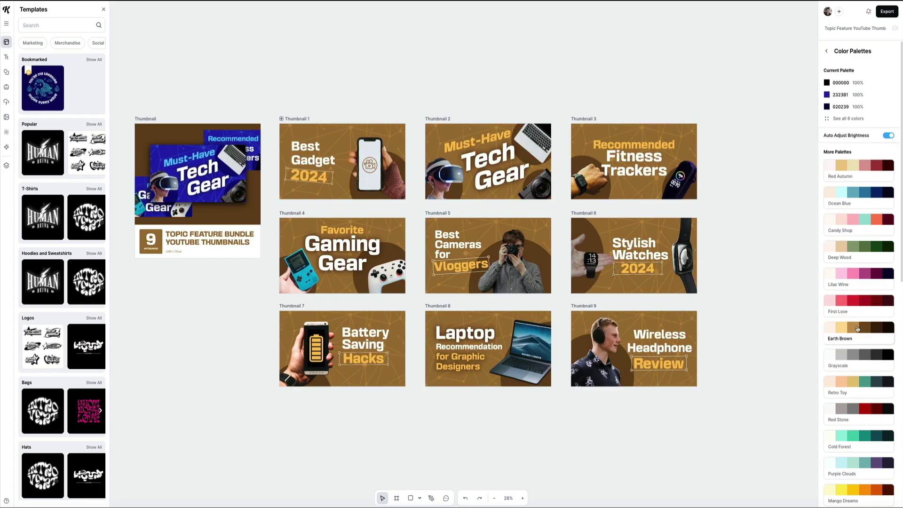
pyautogui.click(858, 355)
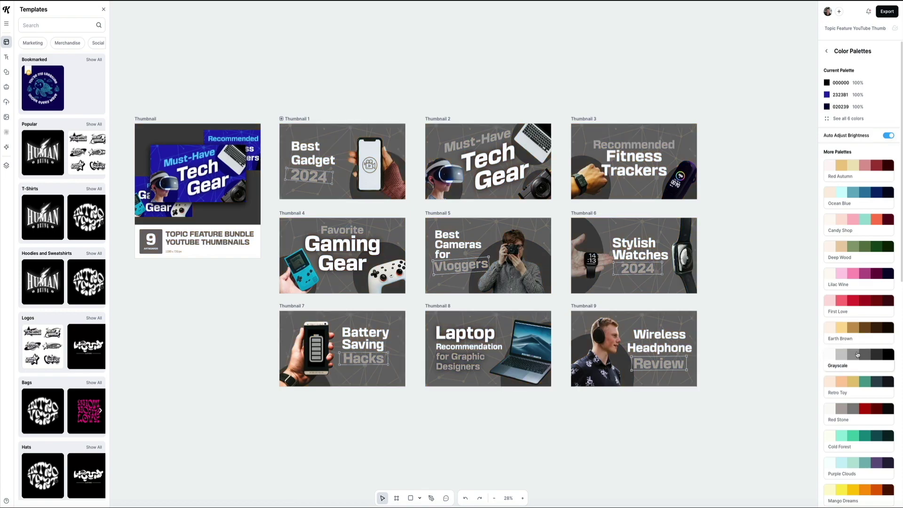
pyautogui.click(858, 405)
pyautogui.click(861, 432)
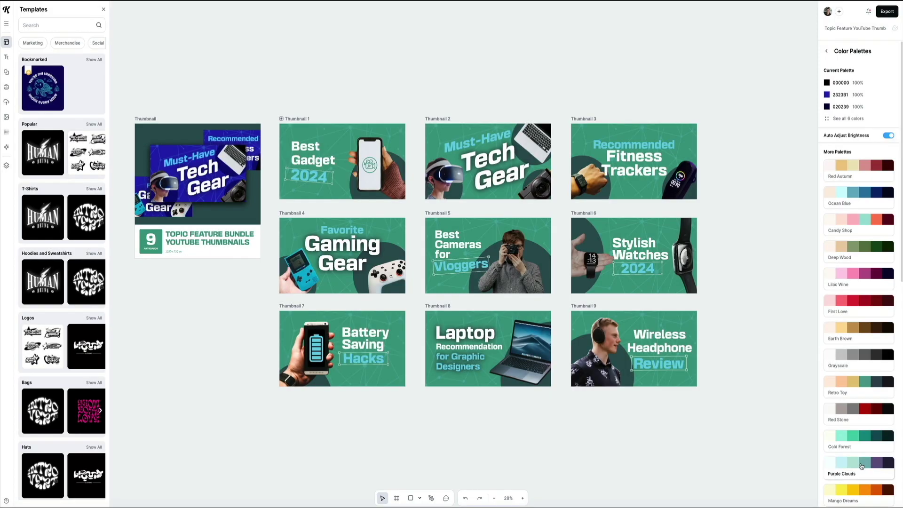
# Try the Mango Dreams, Retro Summer, Purple Mint and gold-and-purple palettes.
pyautogui.scroll(-1, 861, 469)
pyautogui.click(867, 478)
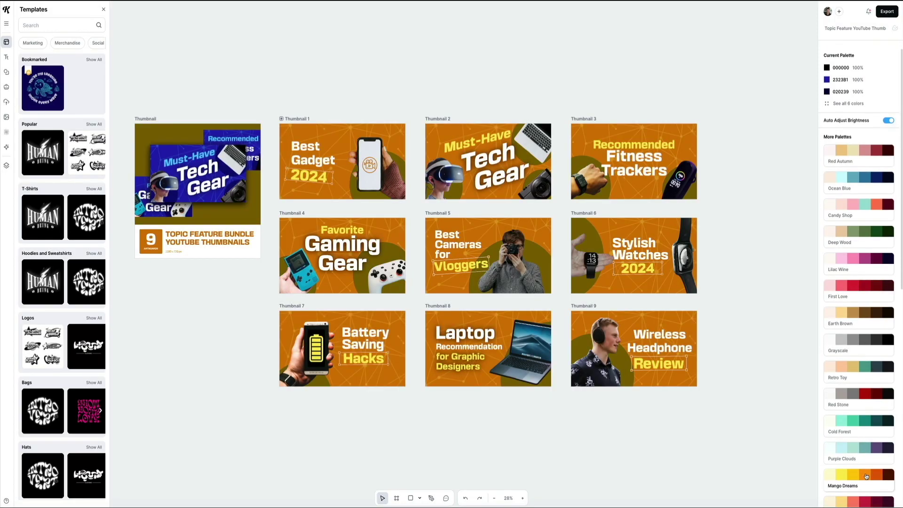
pyautogui.scroll(-1, 867, 478)
pyautogui.click(867, 491)
pyautogui.scroll(-1, 868, 490)
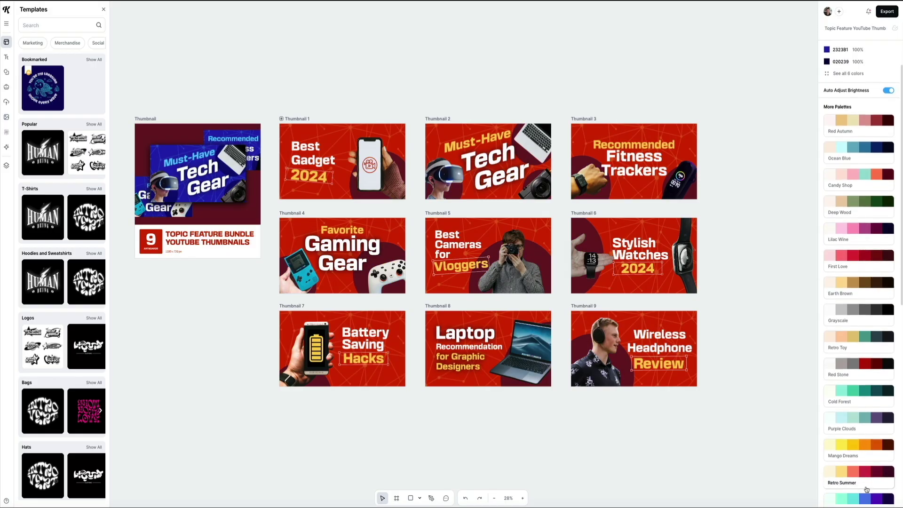
pyautogui.click(866, 497)
pyautogui.scroll(-1, 864, 497)
pyautogui.scroll(-1, 863, 498)
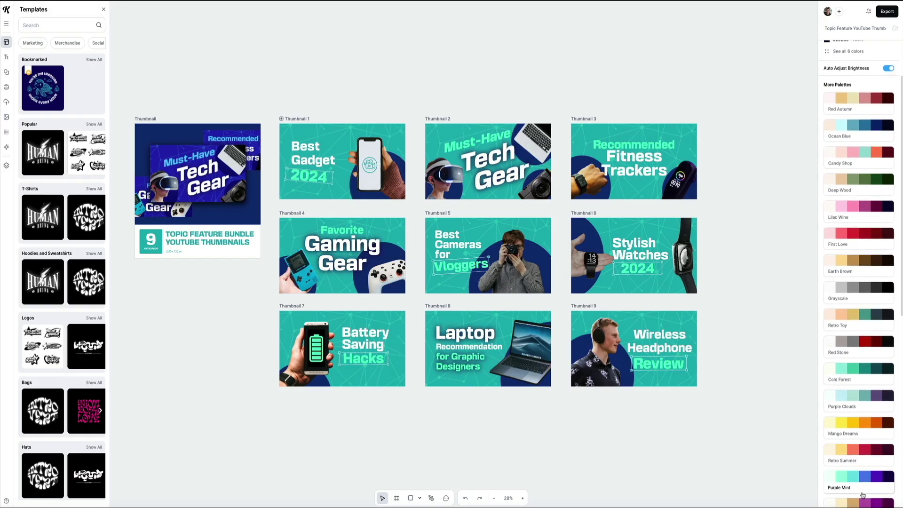
pyautogui.click(864, 502)
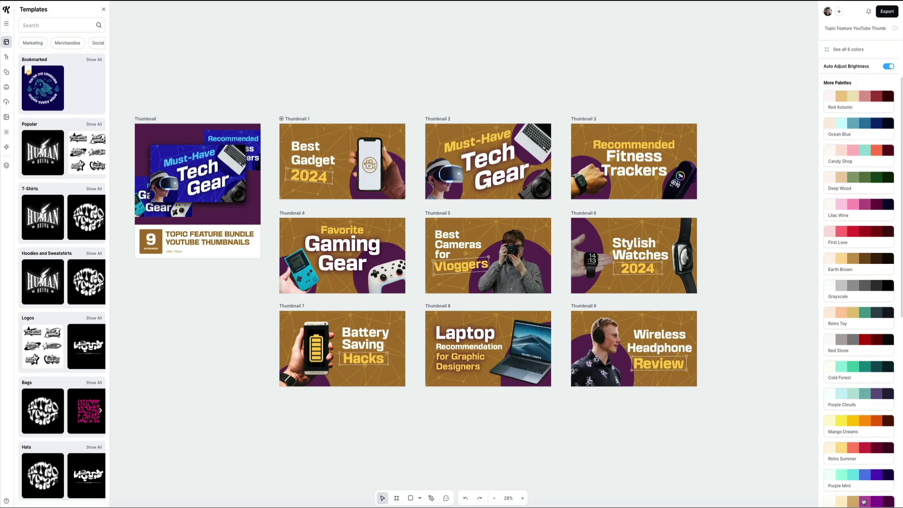
# Step back through the earlier palettes and recolour every thumbnail with Ocean Blue.
pyautogui.click(864, 480)
pyautogui.scroll(2, 863, 485)
pyautogui.click(861, 489)
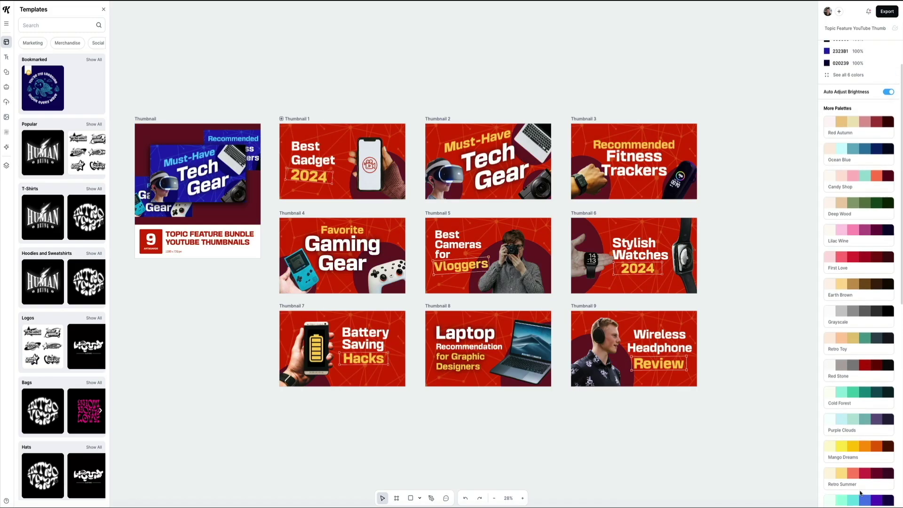
pyautogui.scroll(2, 861, 493)
pyautogui.click(861, 490)
pyautogui.click(863, 436)
pyautogui.click(861, 246)
pyautogui.click(864, 193)
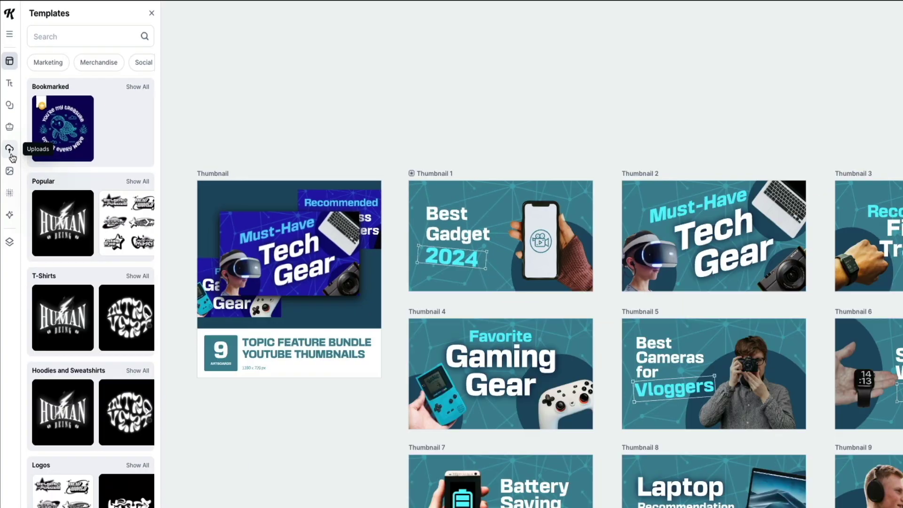
# Upload IMG_0855 updated.jpg from Downloads through the Uploads panel.
pyautogui.click(14, 220)
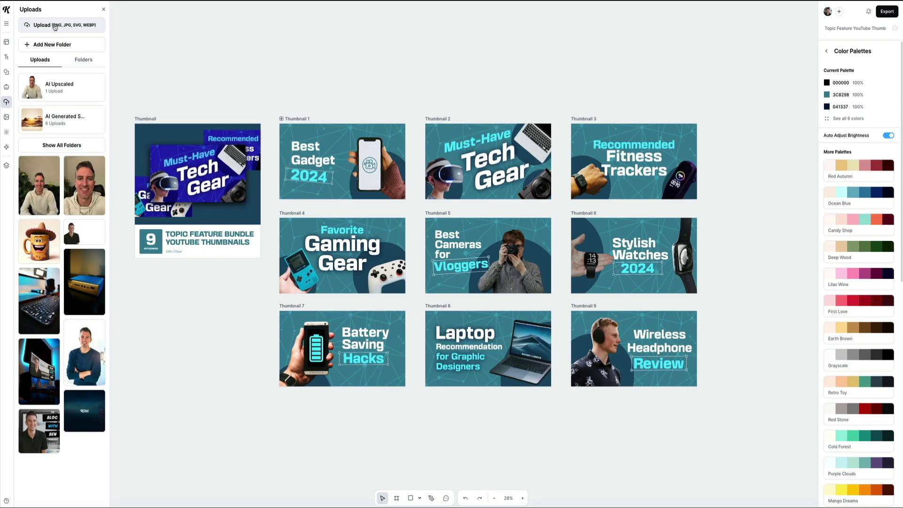
pyautogui.click(53, 27)
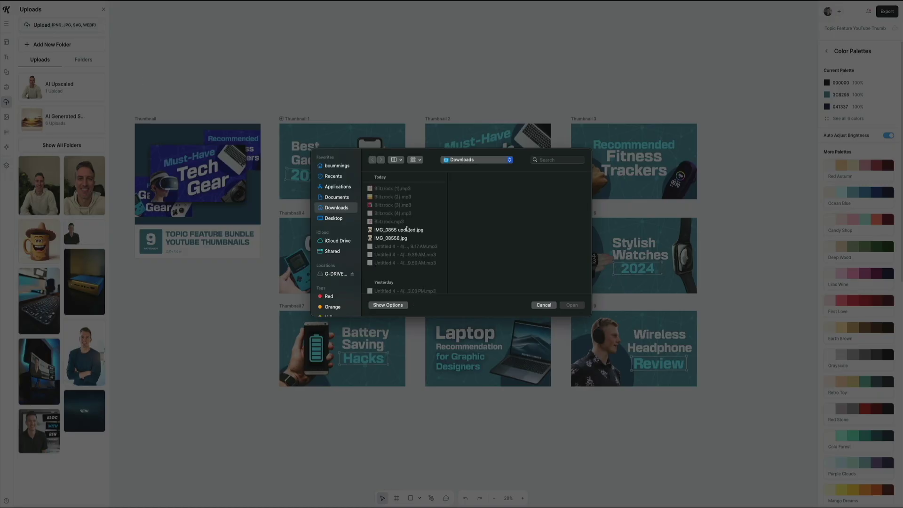
pyautogui.click(438, 231)
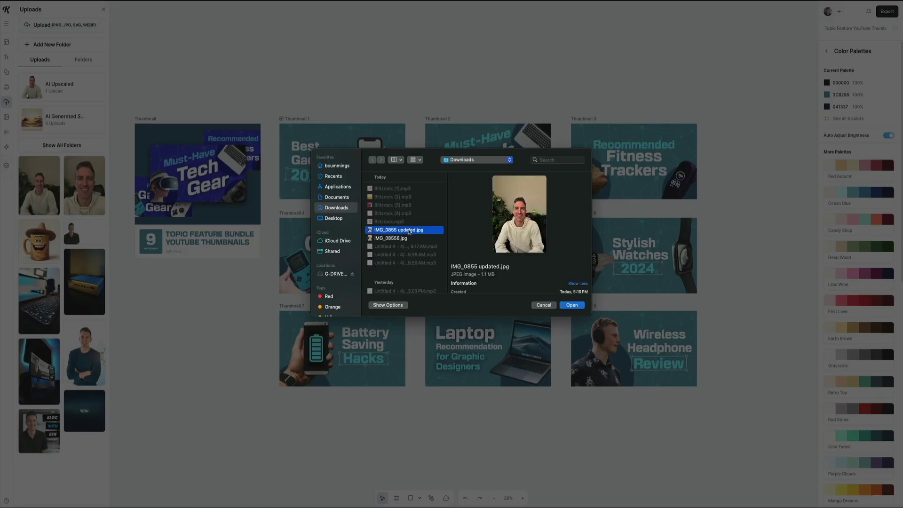
pyautogui.click(574, 305)
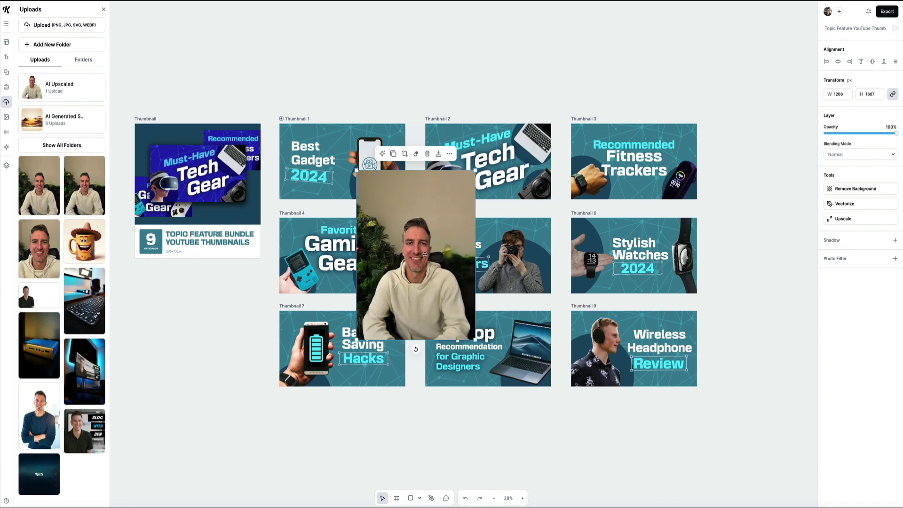
# Move the new photo below the first thumbnail and remove its background.
pyautogui.moveTo(425, 254); pyautogui.dragTo(209, 355)
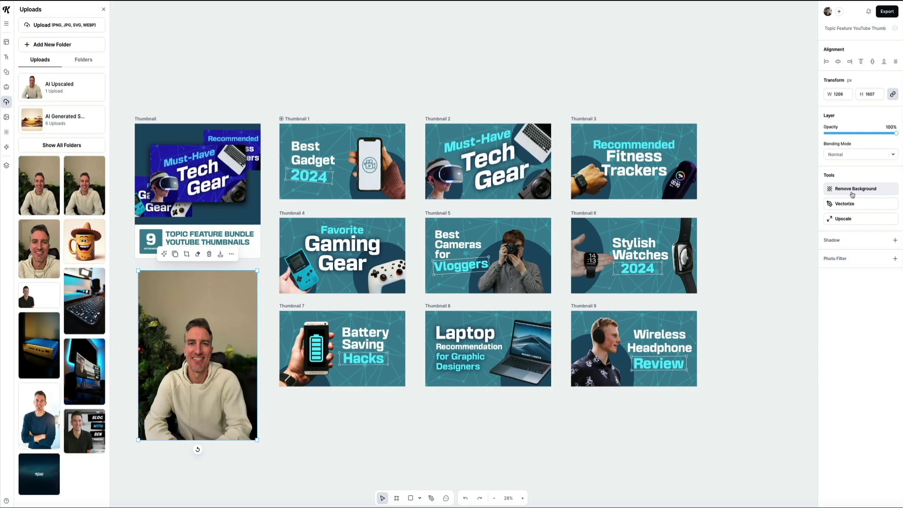
pyautogui.click(854, 189)
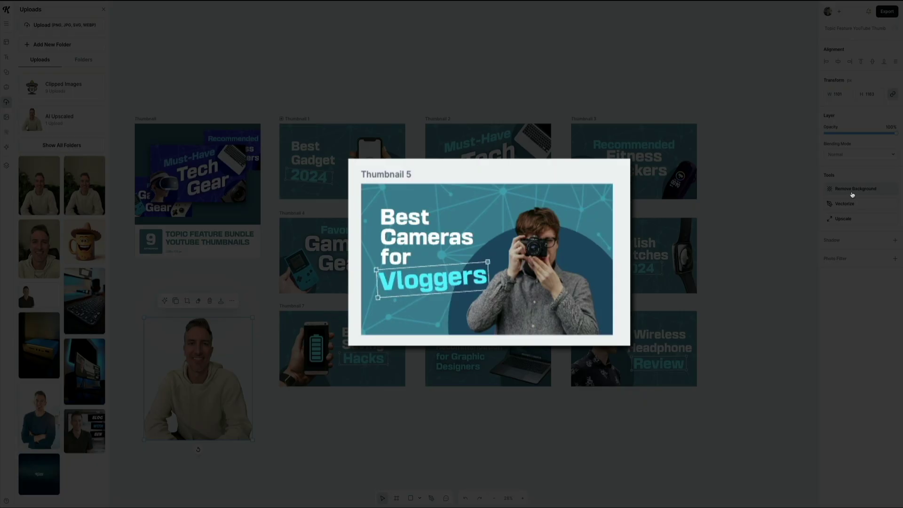
# Delete the camera-holding man from Thumbnail 5 and drop in the scaled-down headshot cutout.
pyautogui.click(537, 284)
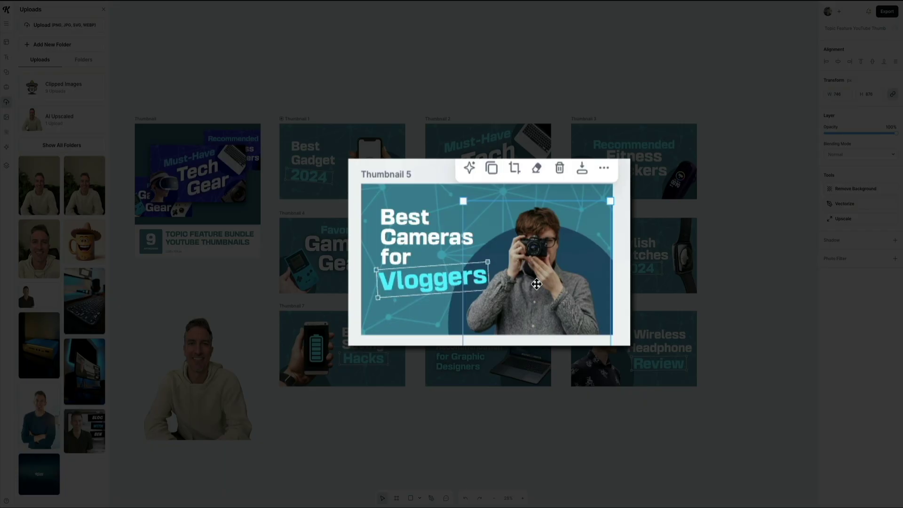
pyautogui.press('Delete')
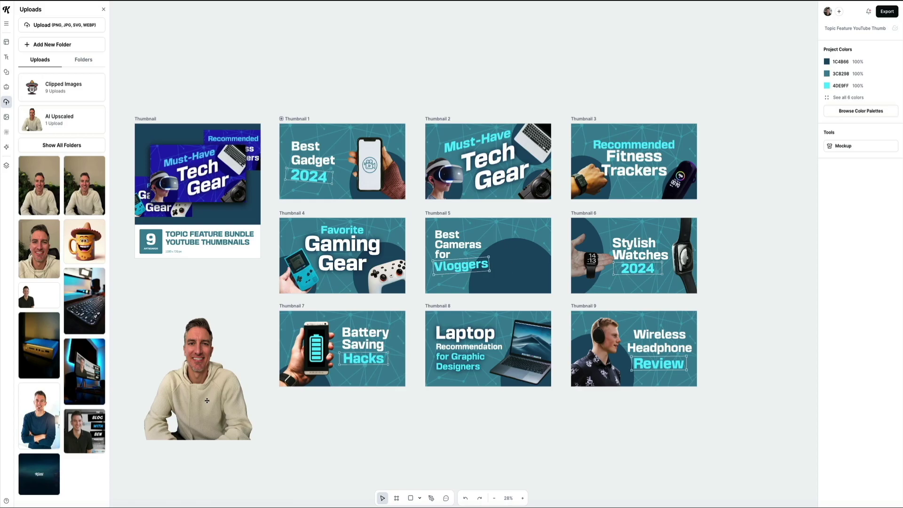
pyautogui.moveTo(199, 398); pyautogui.dragTo(518, 262)
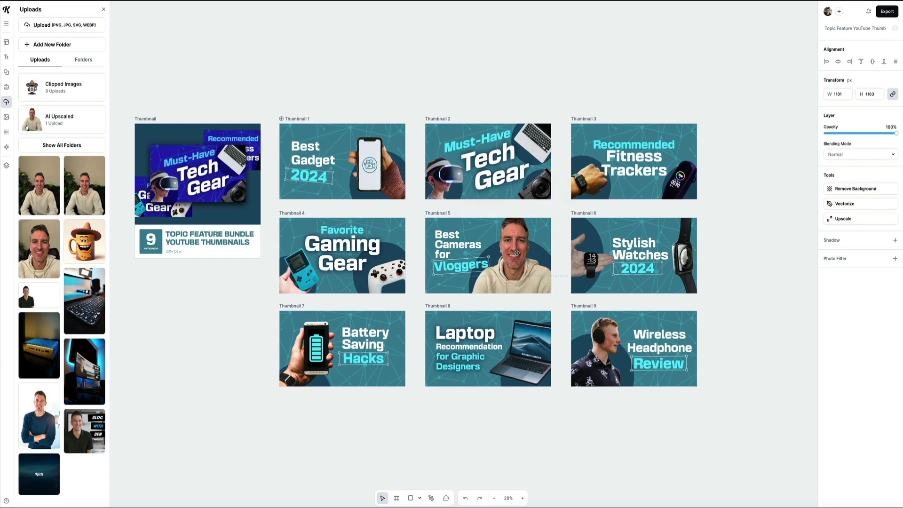
pyautogui.moveTo(569, 336); pyautogui.dragTo(530, 280)
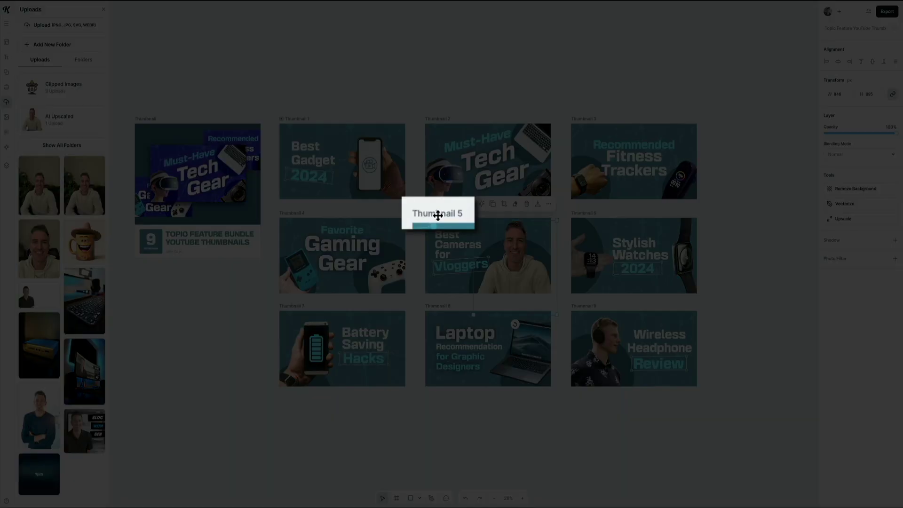
pyautogui.click(438, 215)
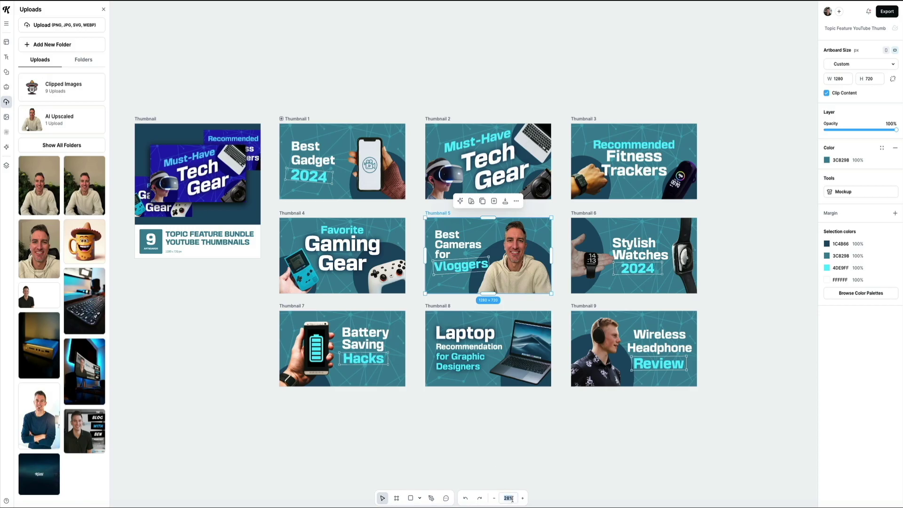
# Use the zoom preset Fit to artboard so Thumbnail 5 fills the view.
pyautogui.click(511, 499)
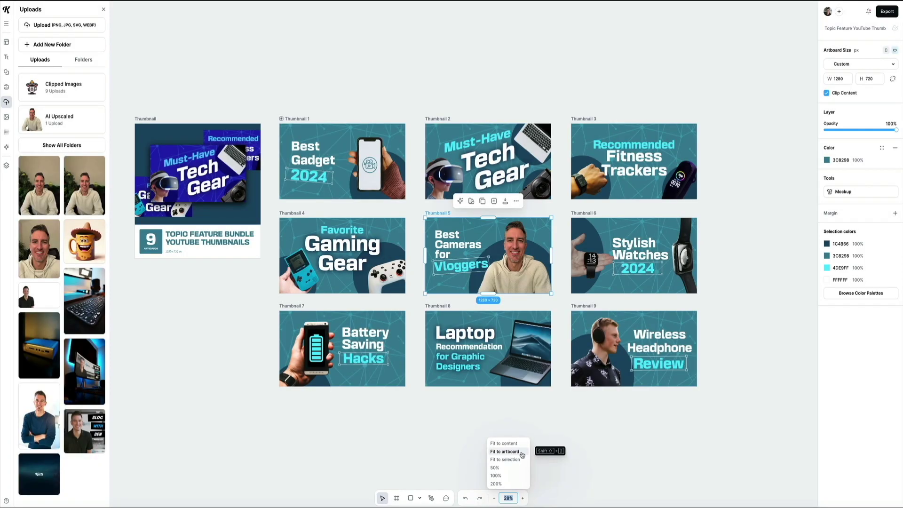
pyautogui.click(504, 451)
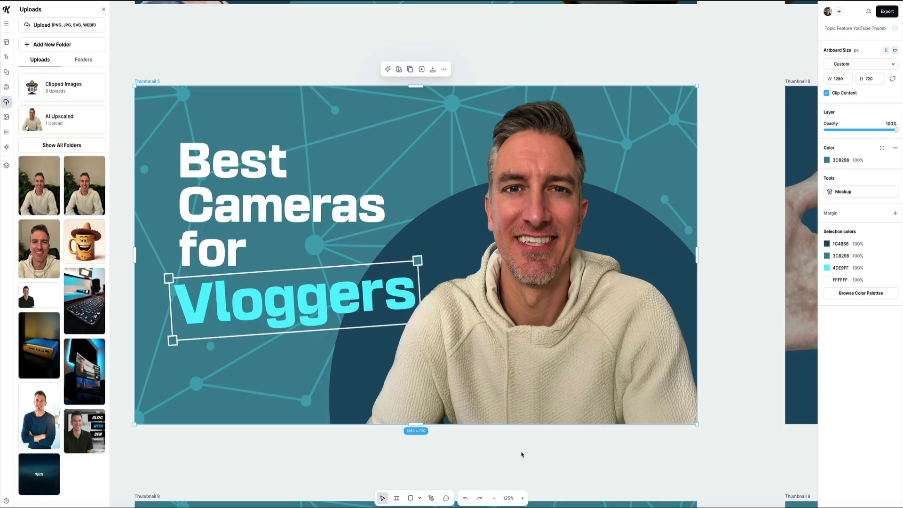
# Add a drop shadow to the Thumbnail 5 headshot and set its angle to -146°.
pyautogui.click(532, 207)
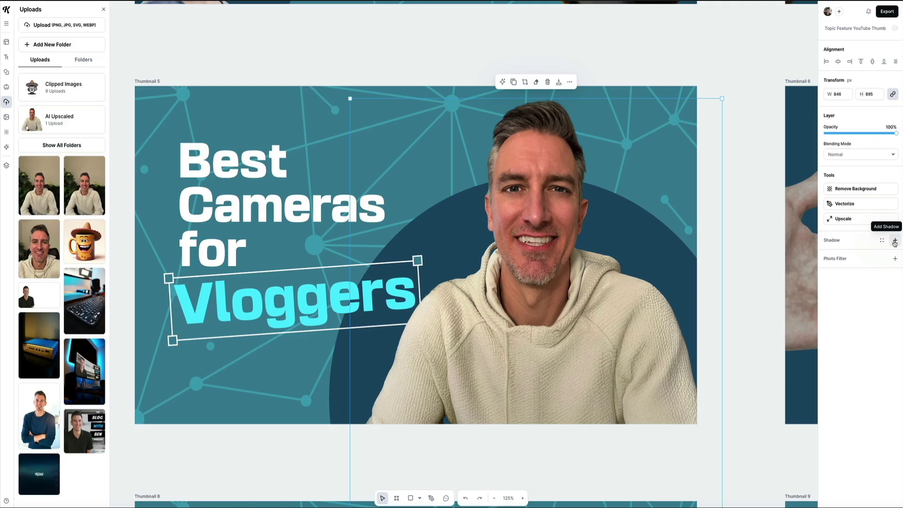
pyautogui.click(895, 241)
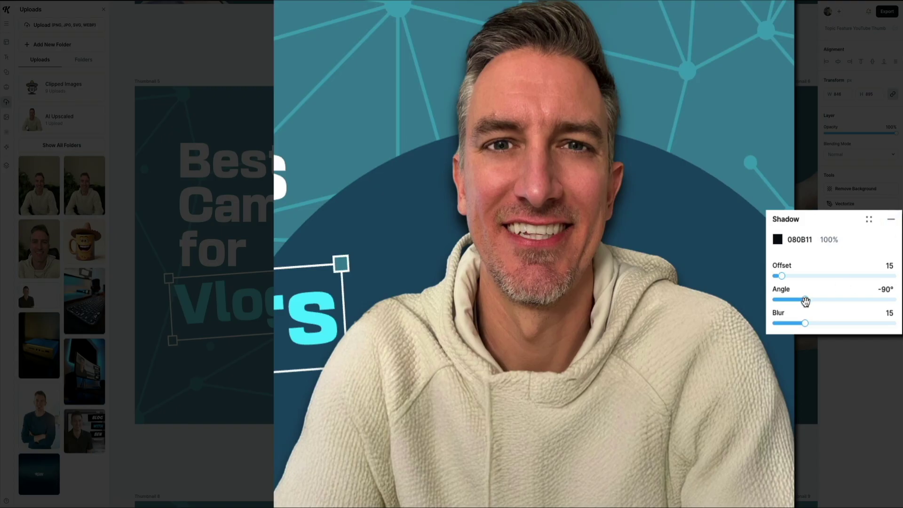
pyautogui.moveTo(806, 299); pyautogui.dragTo(780, 276)
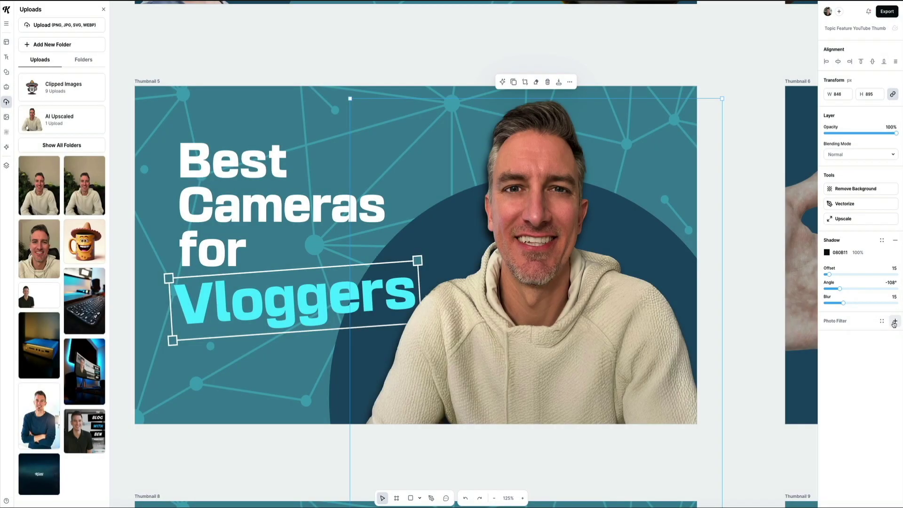
# Add a photo filter raising the headshot's brightness to about 10%.
pyautogui.click(893, 319)
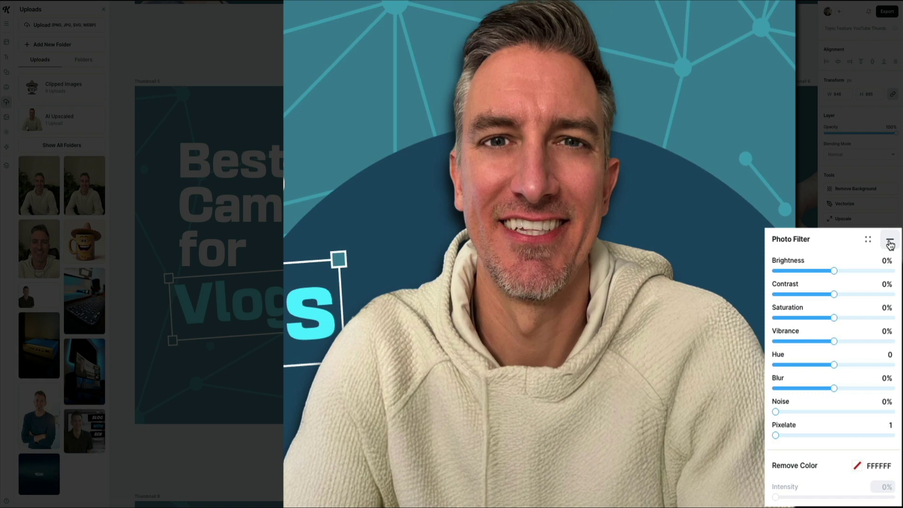
pyautogui.click(847, 272)
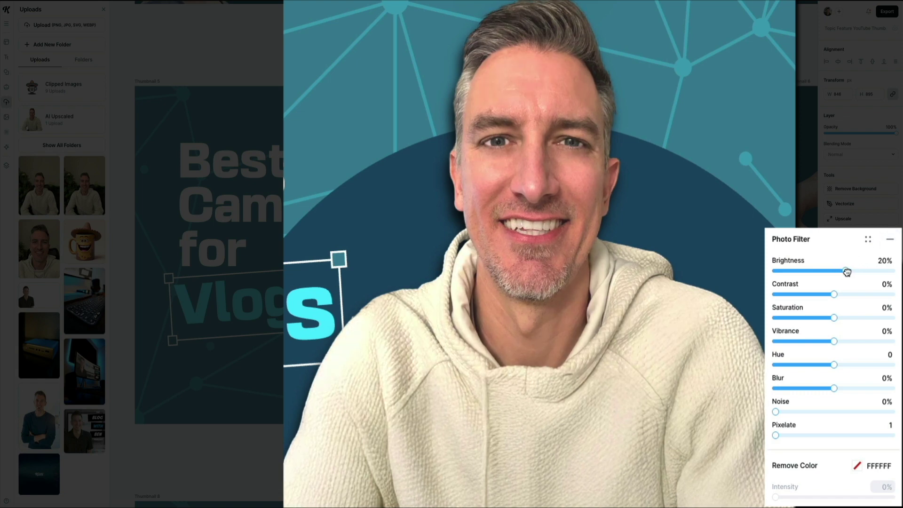
pyautogui.moveTo(847, 272)
pyautogui.mouseDown()
pyautogui.moveTo(875, 271)
pyautogui.moveTo(792, 271)
pyautogui.moveTo(841, 268)
pyautogui.moveTo(840, 295)
pyautogui.moveTo(793, 294)
pyautogui.moveTo(847, 294)
pyautogui.moveTo(835, 294)
pyautogui.moveTo(841, 272)
pyautogui.mouseUp()
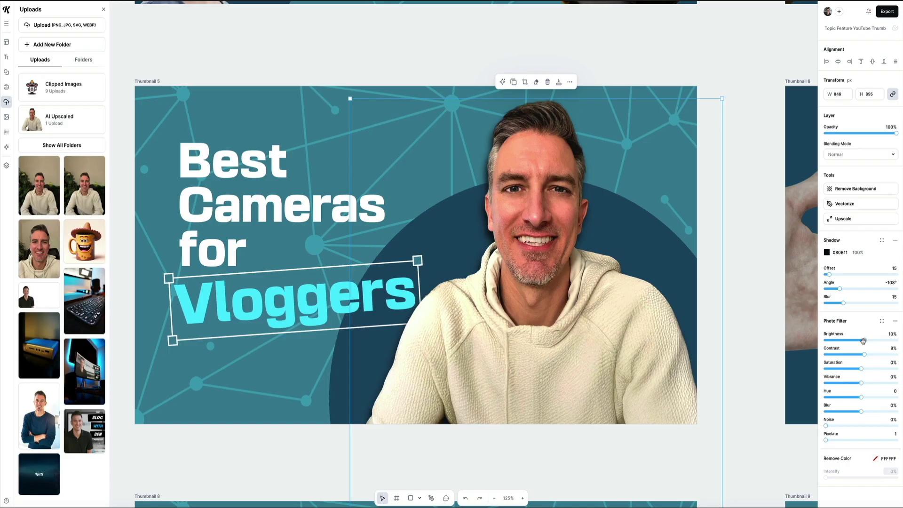
pyautogui.click(287, 305)
# Change Thumbnail 5's Vloggers text to YOUTUBE at font size 95, nudged down inside its frame.
pyautogui.doubleClick(278, 301)
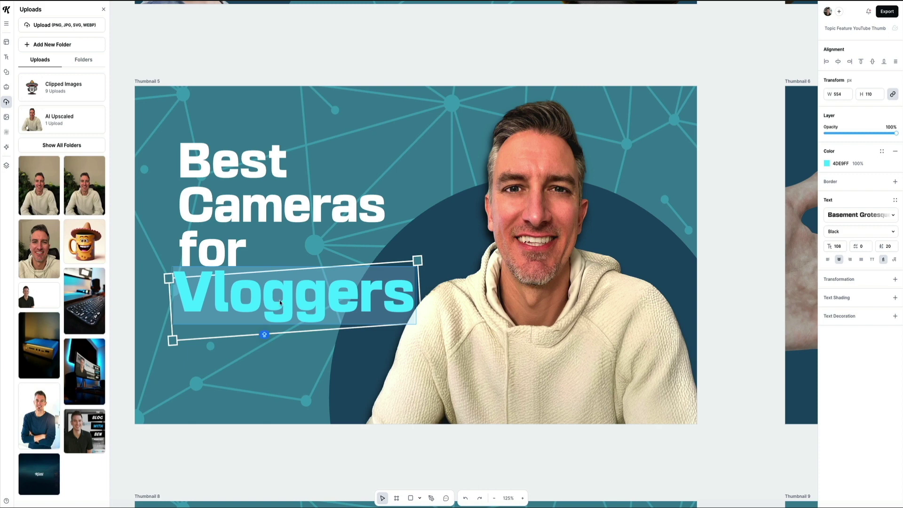
pyautogui.write('YOUTUBE')
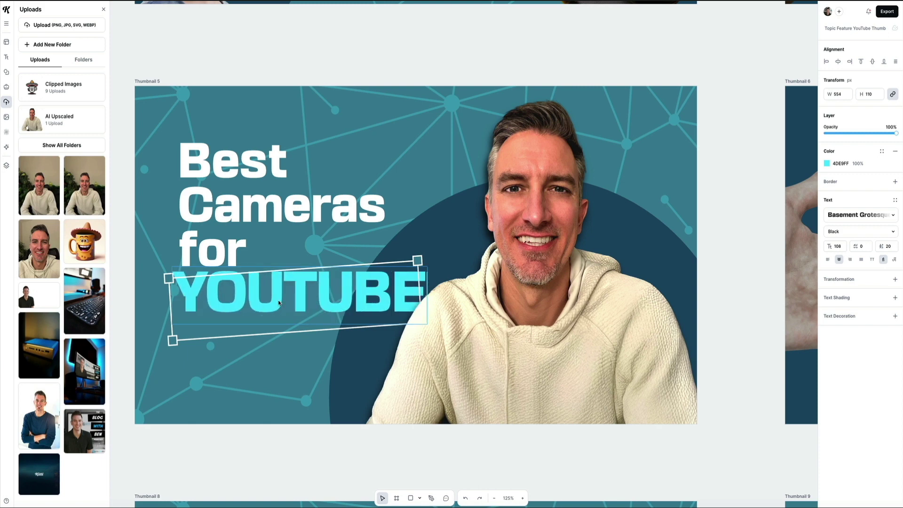
pyautogui.doubleClick(306, 296)
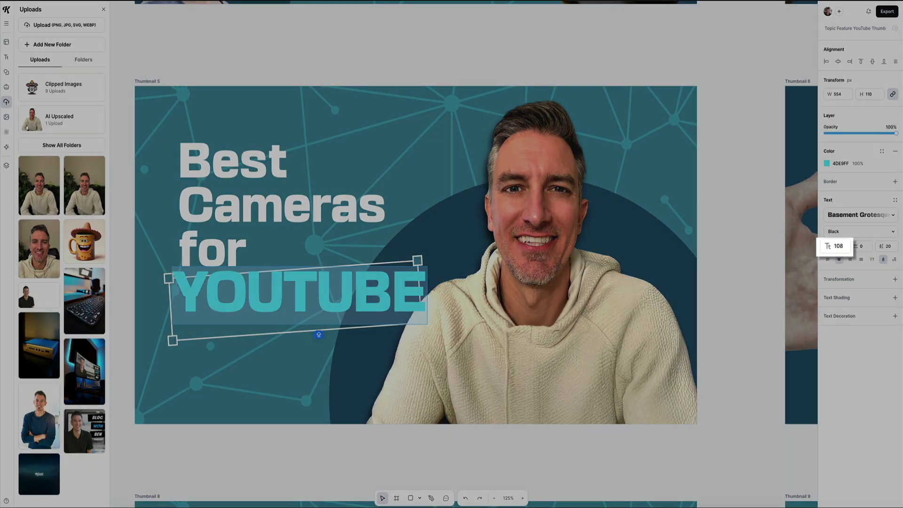
pyautogui.click(841, 245)
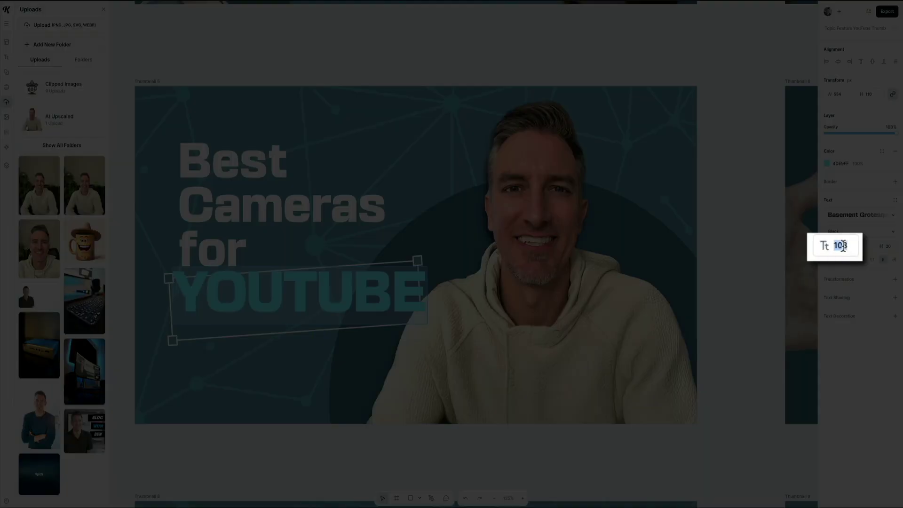
pyautogui.write('90')
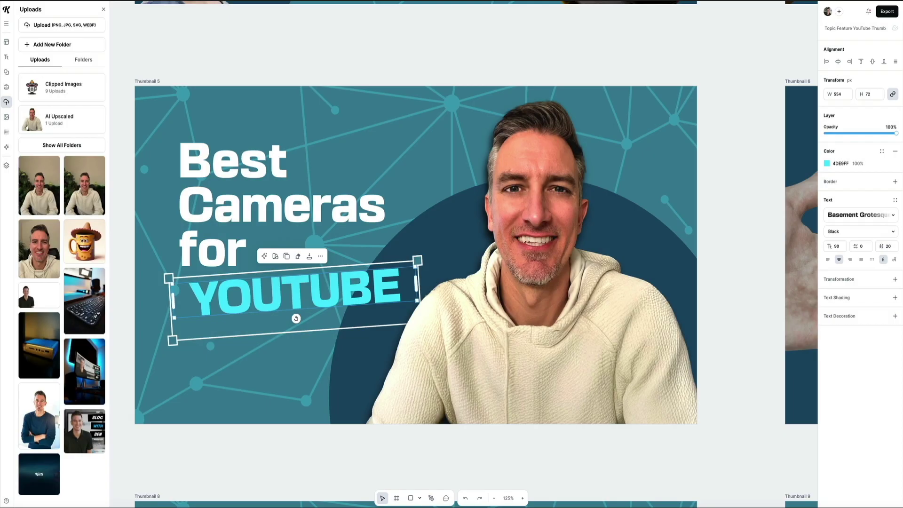
pyautogui.moveTo(372, 293); pyautogui.dragTo(371, 300)
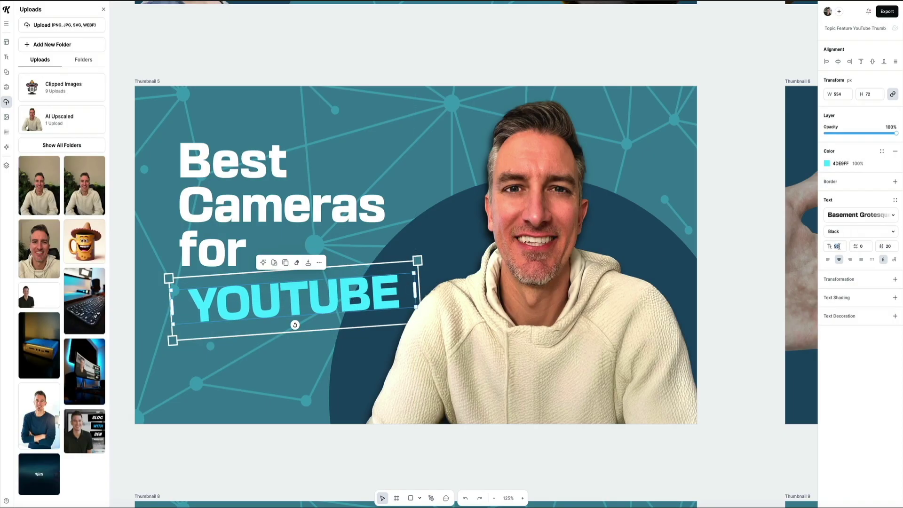
pyautogui.doubleClick(838, 246)
pyautogui.write('95')
pyautogui.press('Return')
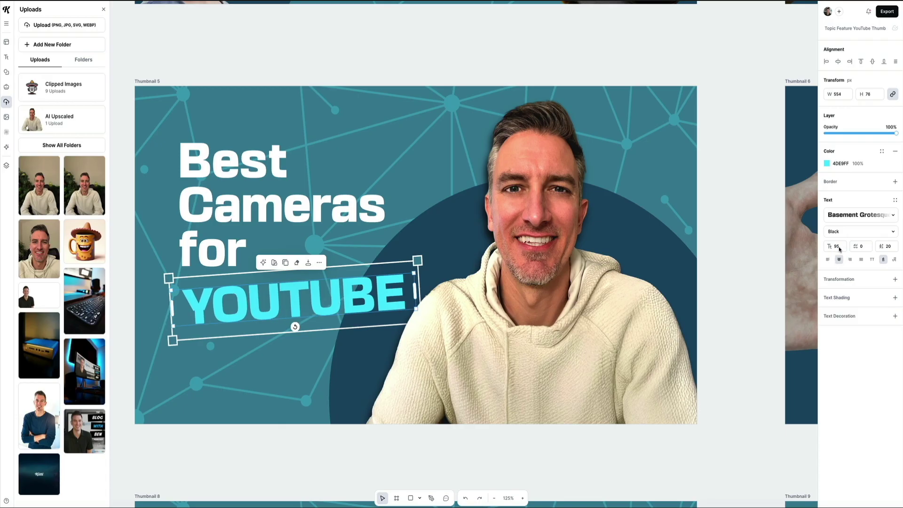
pyautogui.click(596, 344)
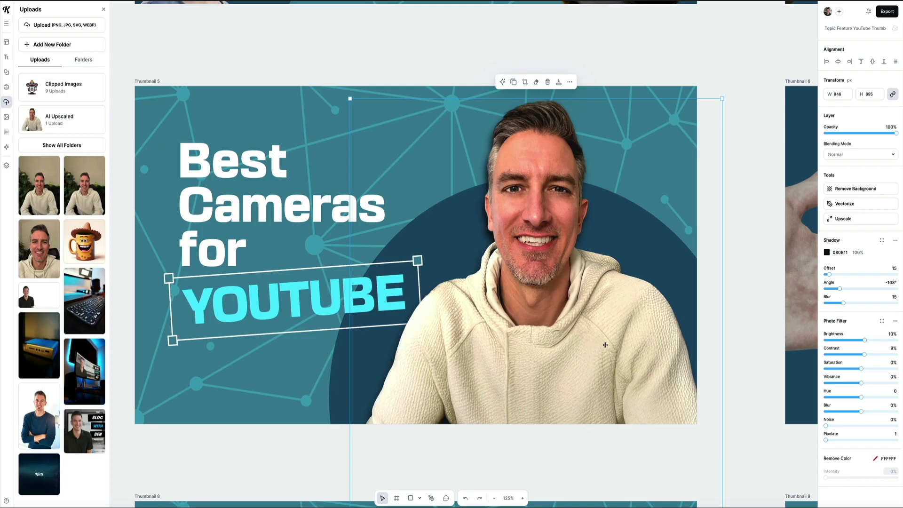
# Copy the Sony camera from the Must-Have Tech Gear thumbnail and paste it into Thumbnail 5.
pyautogui.click(143, 81)
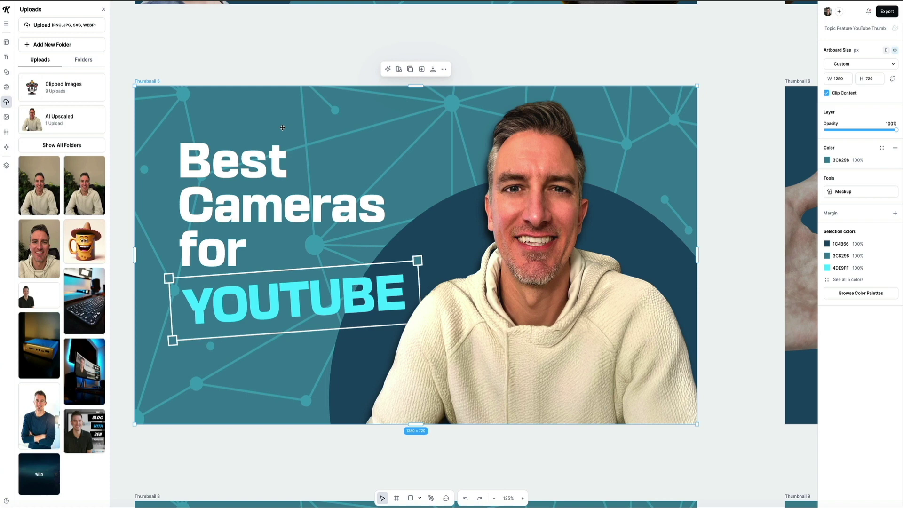
pyautogui.scroll(3, 282, 128)
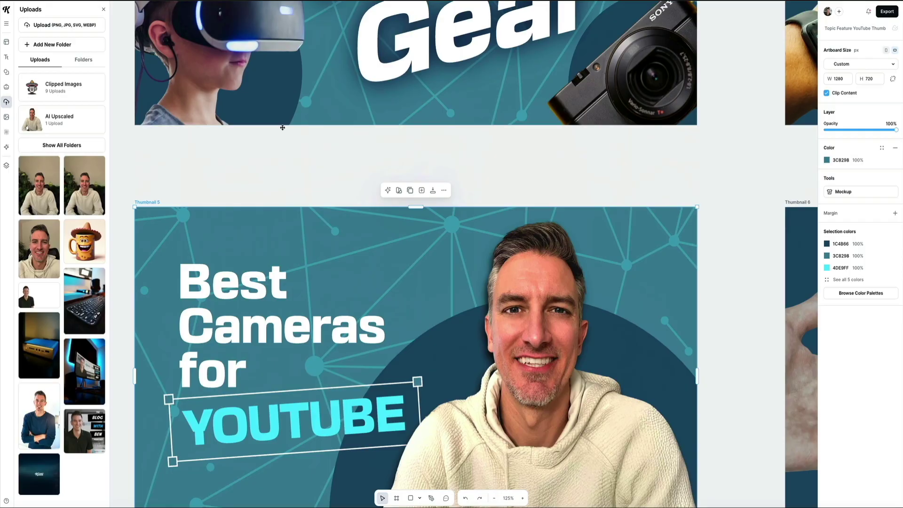
pyautogui.scroll(2, 282, 127)
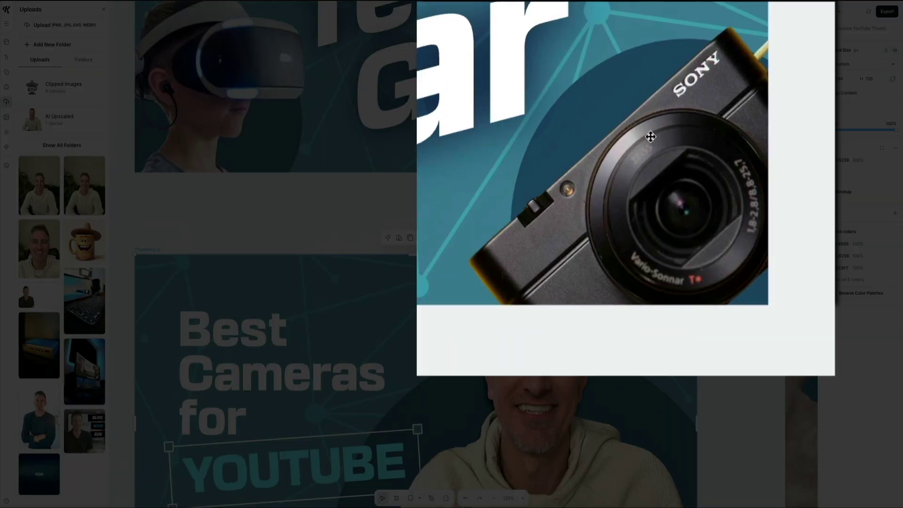
pyautogui.click(653, 122)
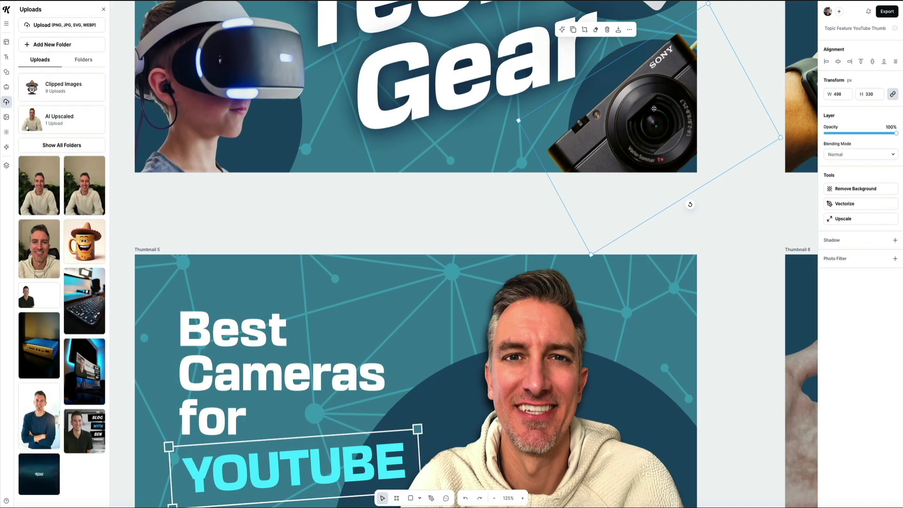
pyautogui.scroll(-4, 350, 228)
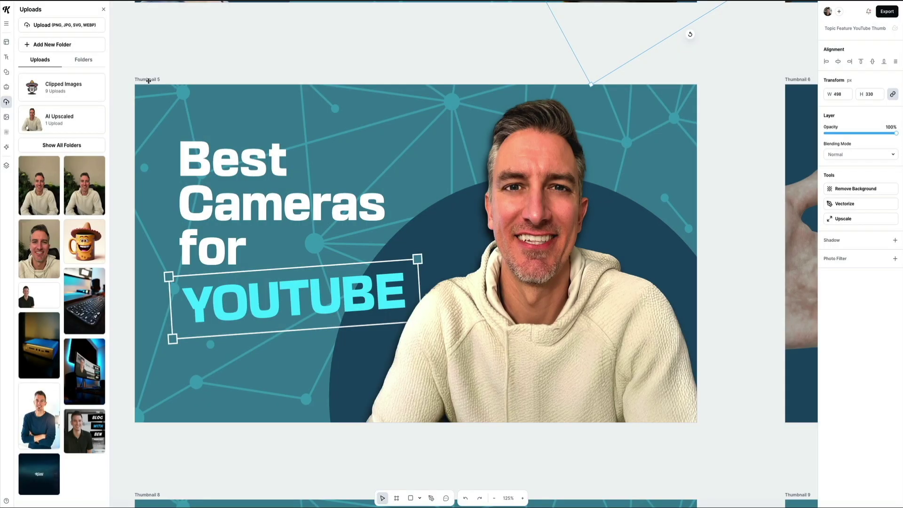
pyautogui.click(148, 81)
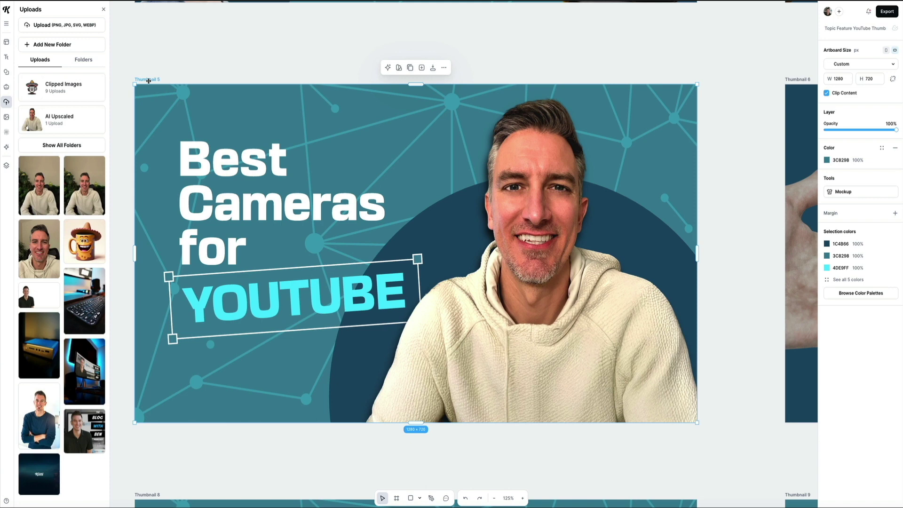
pyautogui.hotkey('ctrl', 'v')
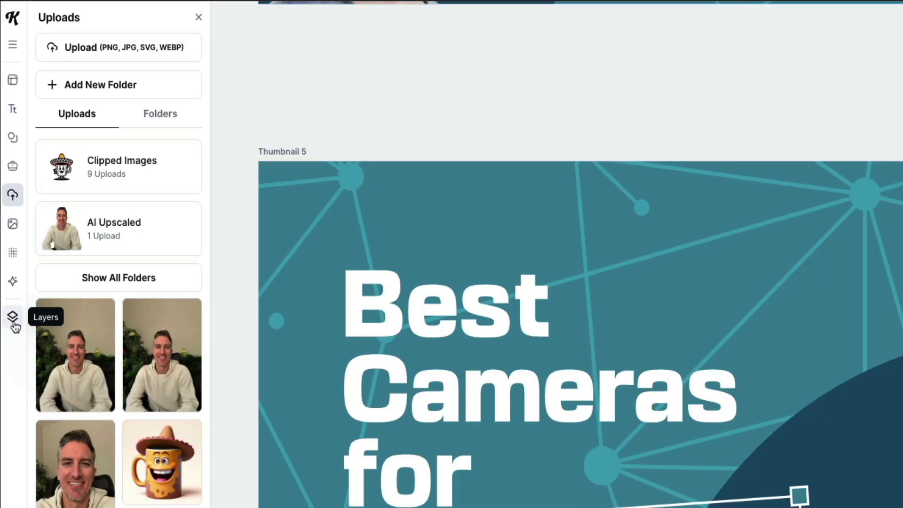
# Move the Camera layer above the man's photo in the Layers list.
pyautogui.click(13, 320)
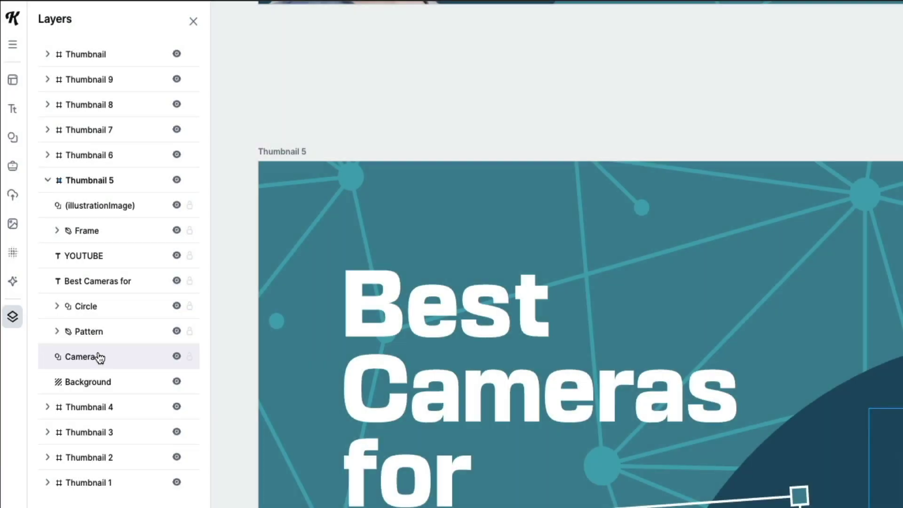
pyautogui.moveTo(96, 359); pyautogui.dragTo(95, 225)
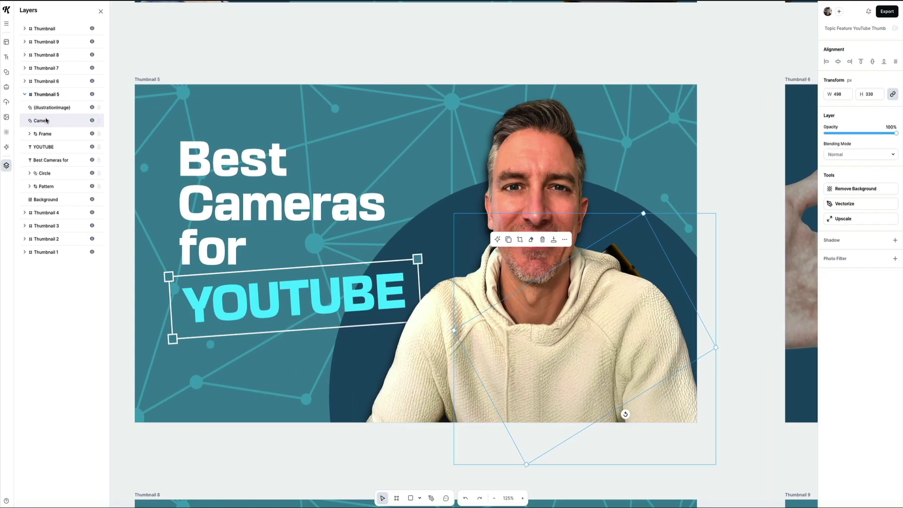
pyautogui.moveTo(47, 119)
pyautogui.mouseDown()
pyautogui.moveTo(45, 96)
pyautogui.moveTo(47, 103)
pyautogui.mouseUp()
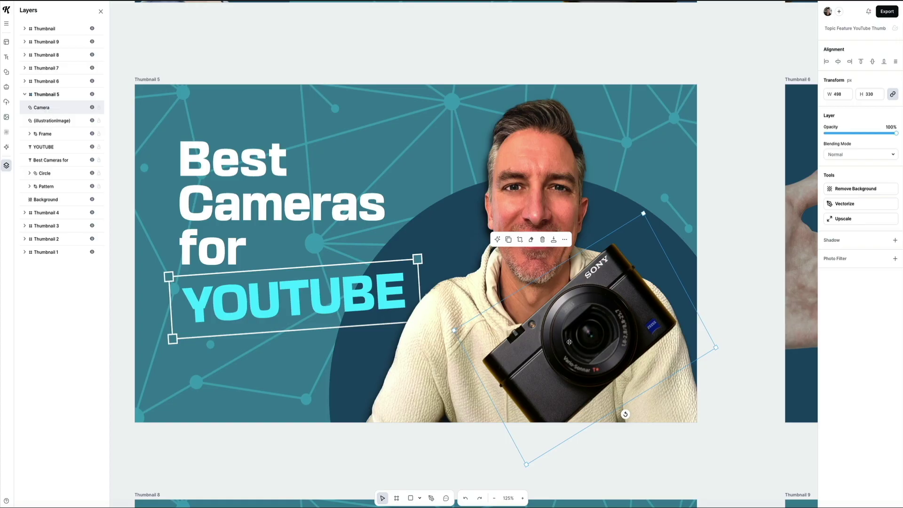
# Tilt the camera about 25° into the lower-left corner and layer it behind YOUTUBE.
pyautogui.moveTo(570, 342); pyautogui.dragTo(193, 359)
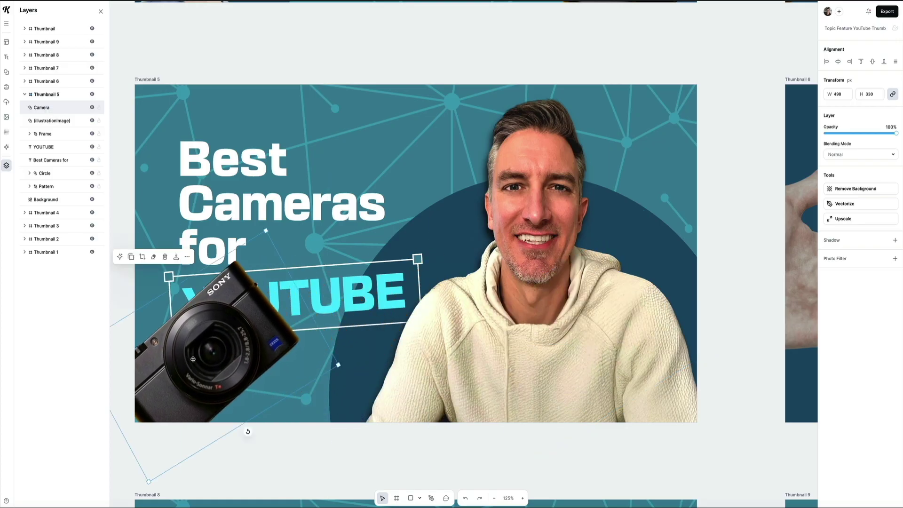
pyautogui.moveTo(248, 432); pyautogui.dragTo(75, 486)
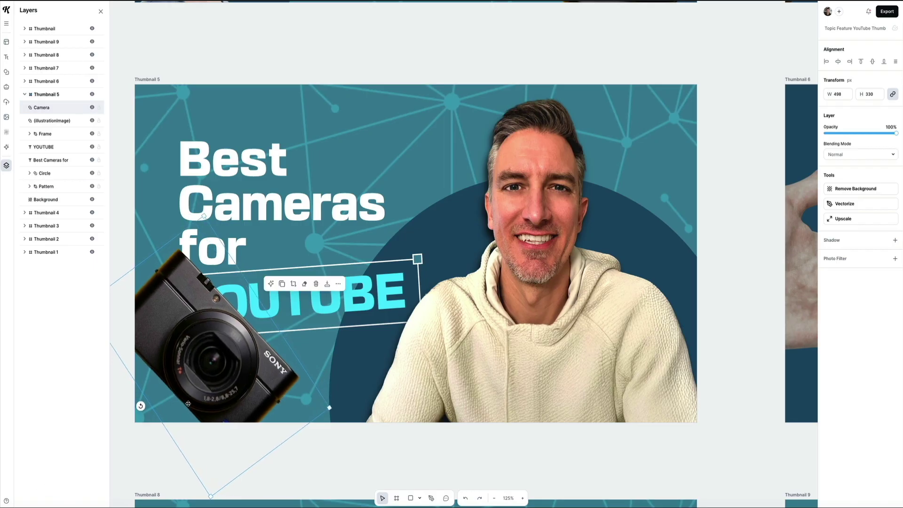
pyautogui.moveTo(188, 404)
pyautogui.mouseDown()
pyautogui.moveTo(179, 423)
pyautogui.moveTo(198, 384)
pyautogui.moveTo(188, 391)
pyautogui.moveTo(183, 372)
pyautogui.moveTo(193, 400)
pyautogui.moveTo(191, 393)
pyautogui.mouseUp()
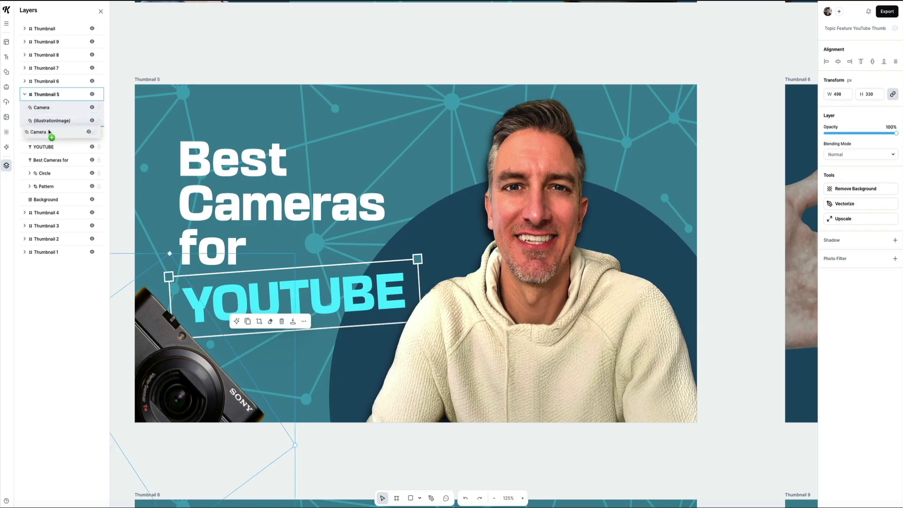
pyautogui.moveTo(49, 132); pyautogui.dragTo(47, 154)
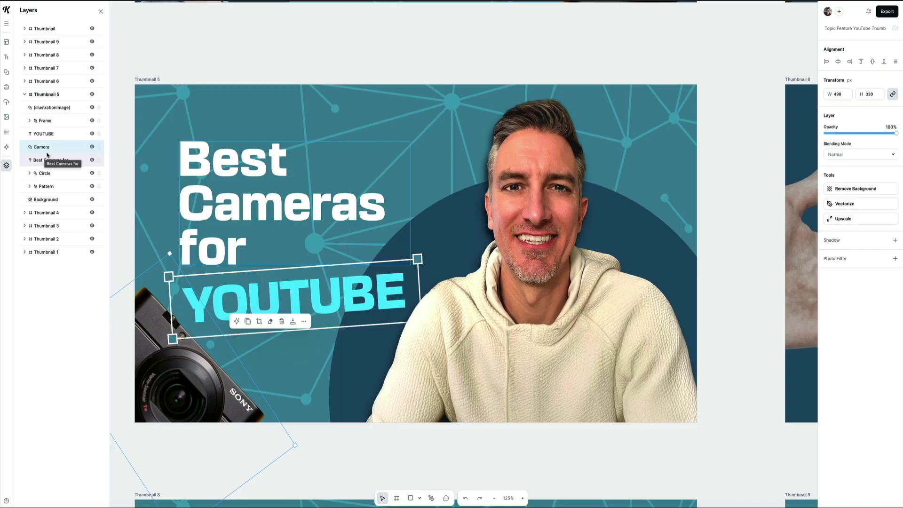
# Zoom out to all thumbnails, then fit the view to the Battery Saving Hacks Thumbnail 7.
pyautogui.click(150, 79)
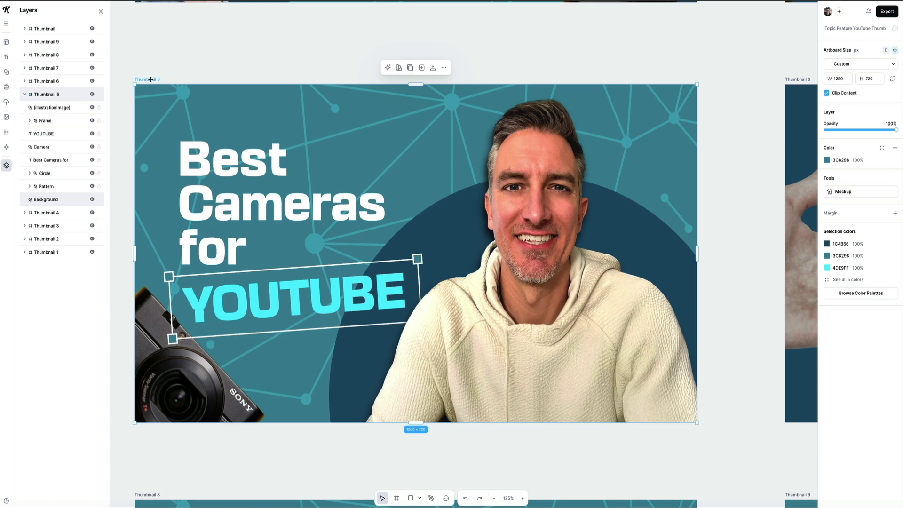
pyautogui.click(509, 499)
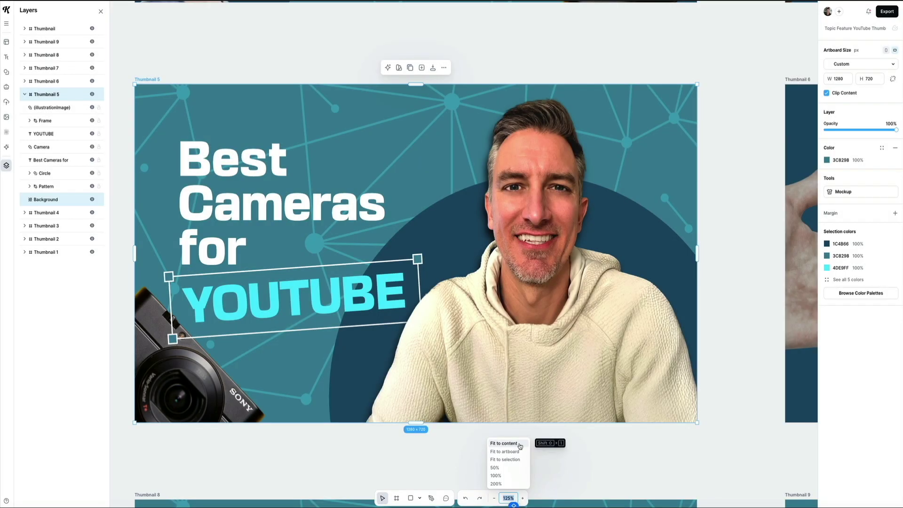
pyautogui.click(520, 444)
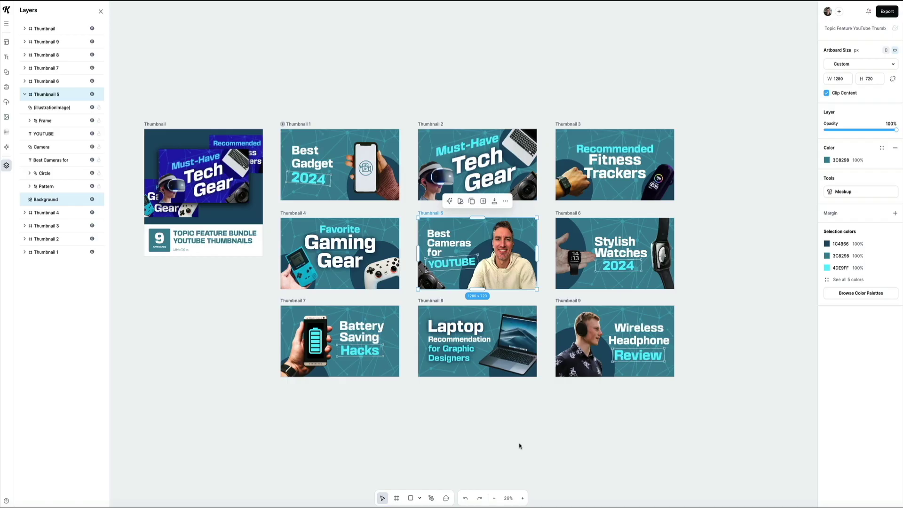
pyautogui.click(337, 322)
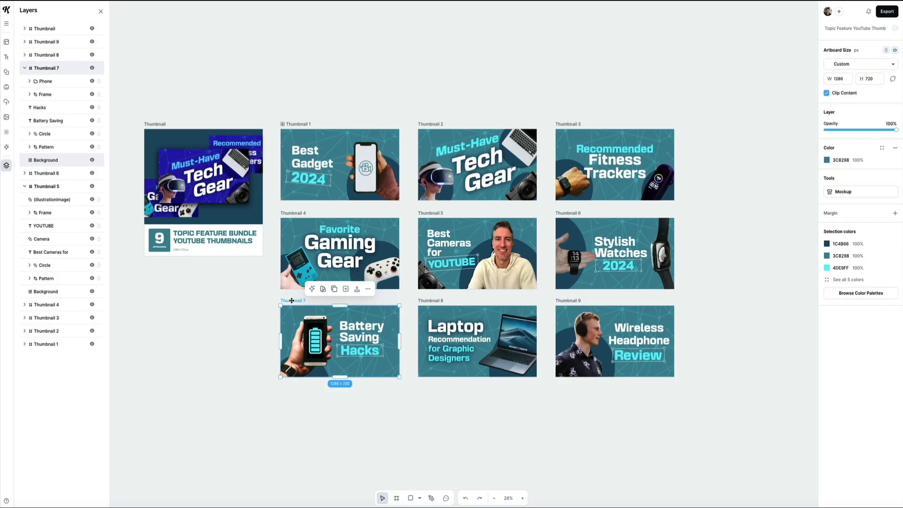
pyautogui.click(508, 498)
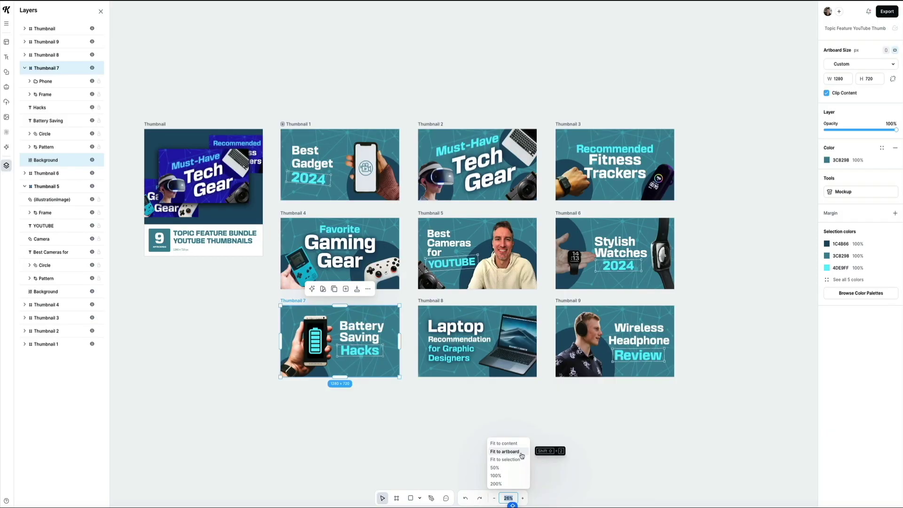
pyautogui.click(505, 452)
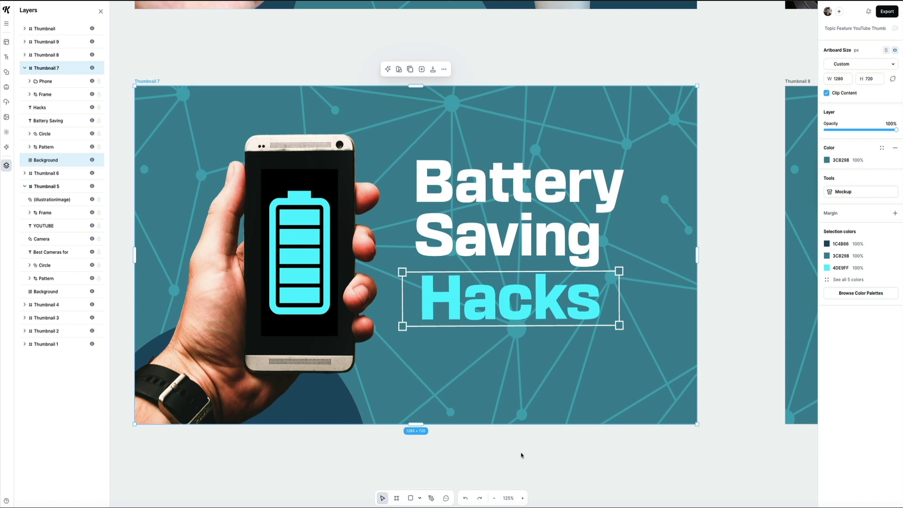
pyautogui.click(306, 248)
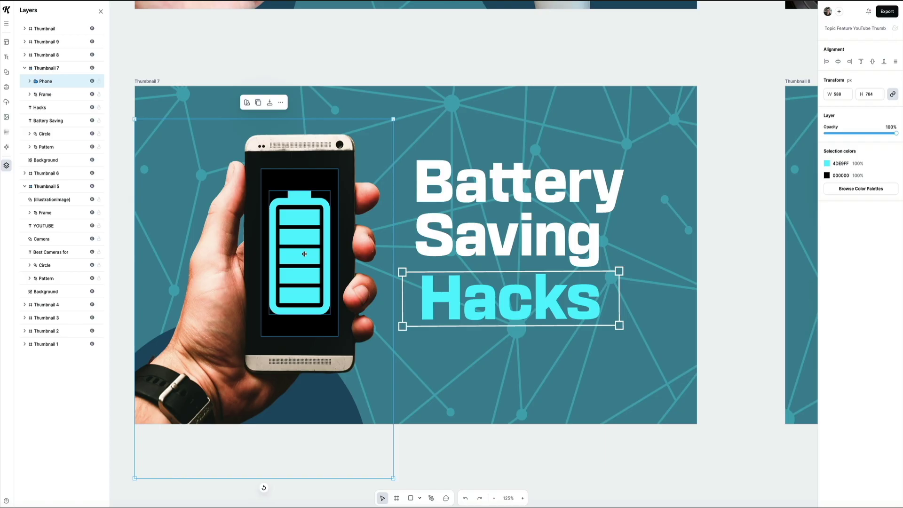
# Delete the Full Battery graphic and drop the uploaded headshot onto the phone screen.
pyautogui.doubleClick(307, 246)
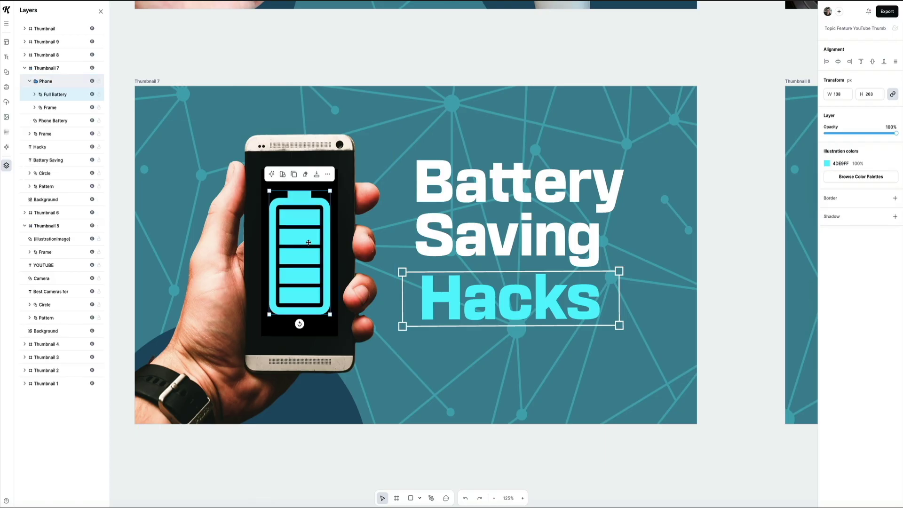
pyautogui.press('Delete')
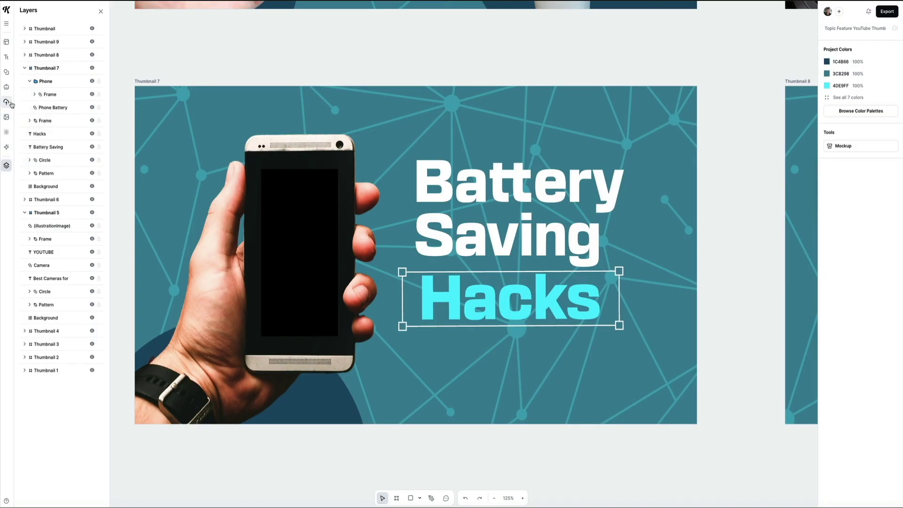
pyautogui.click(10, 103)
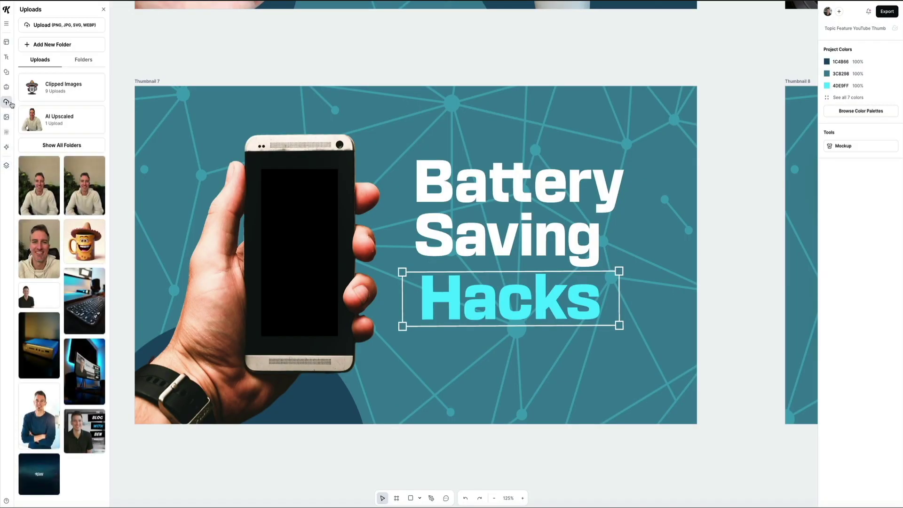
pyautogui.moveTo(32, 299); pyautogui.dragTo(306, 253)
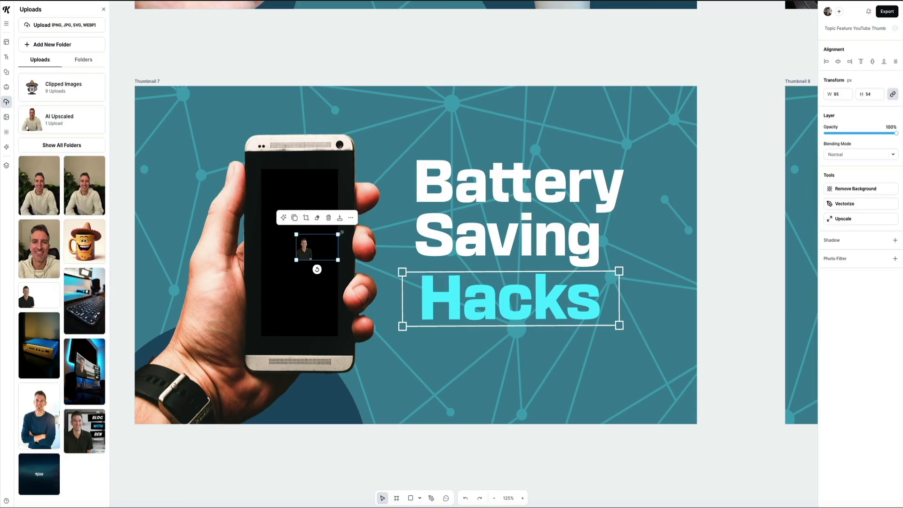
# Enlarge the headshot to about 838 × 482 and position it over the phone screen.
pyautogui.moveTo(340, 233); pyautogui.dragTo(585, 57)
pyautogui.moveTo(333, 251); pyautogui.dragTo(286, 345)
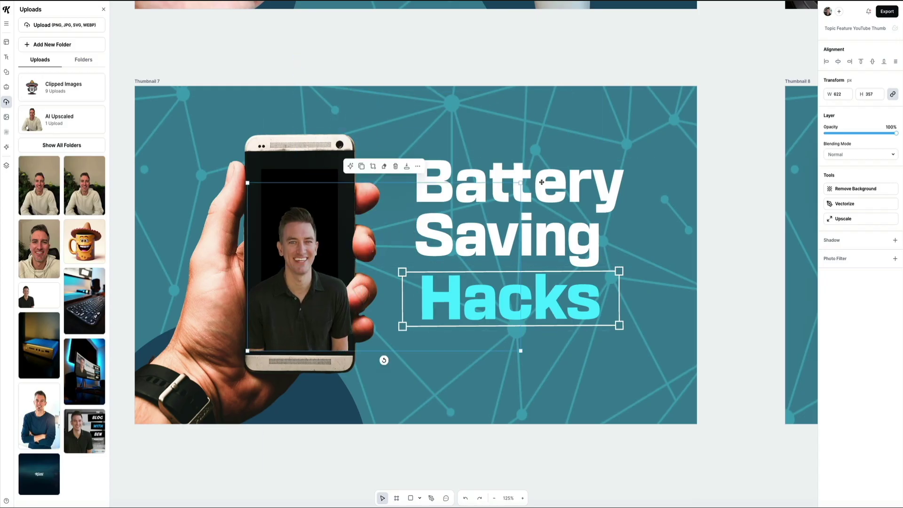
pyautogui.moveTo(522, 183); pyautogui.dragTo(580, 133)
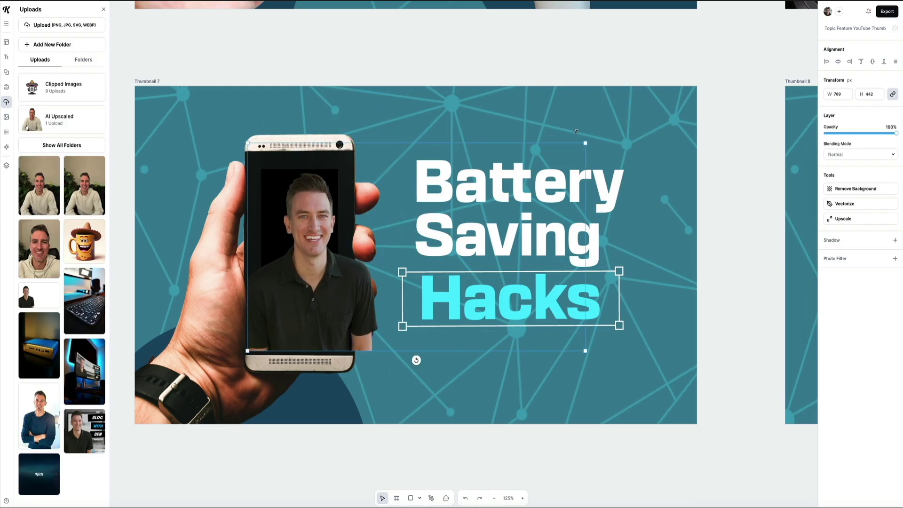
pyautogui.moveTo(301, 325); pyautogui.dragTo(292, 332)
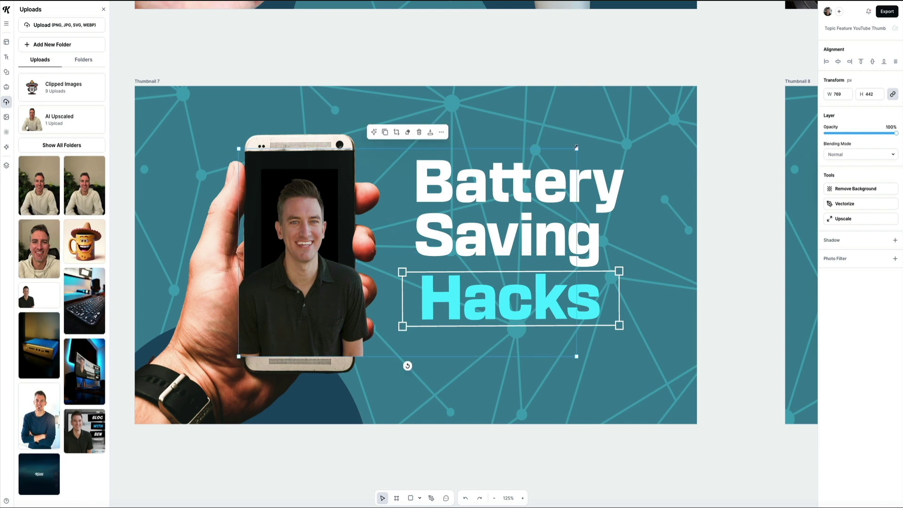
pyautogui.moveTo(576, 149); pyautogui.dragTo(607, 129)
pyautogui.moveTo(361, 314); pyautogui.dragTo(356, 309)
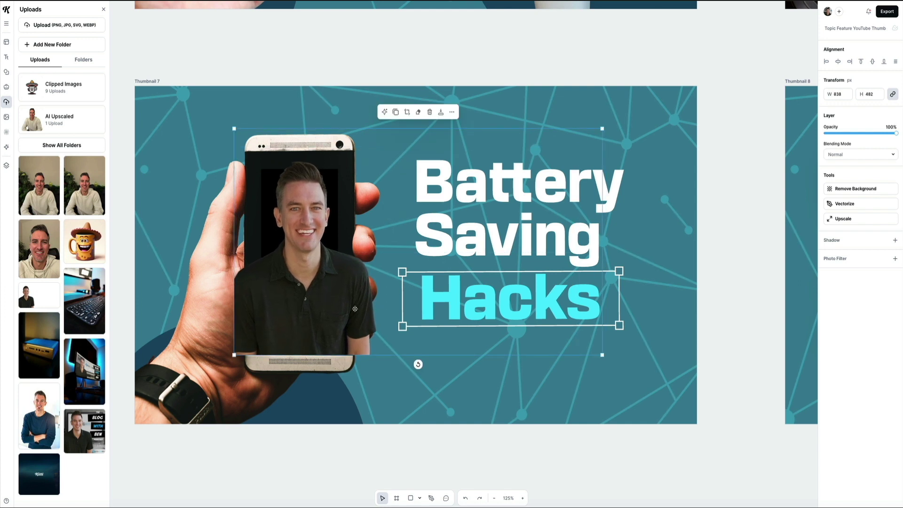
pyautogui.rightClick(342, 278)
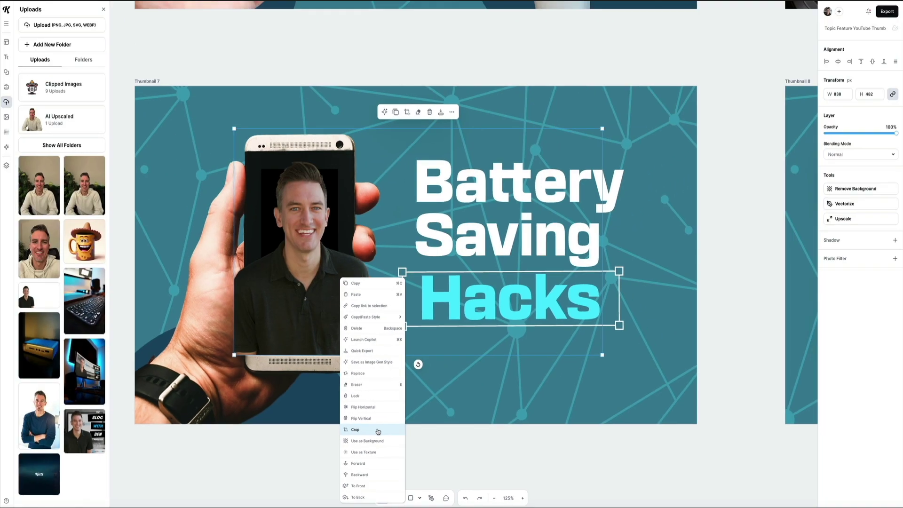
# Crop the headshot's left and right sides to 234 × 482 px, matching the phone's edges.
pyautogui.click(462, 361)
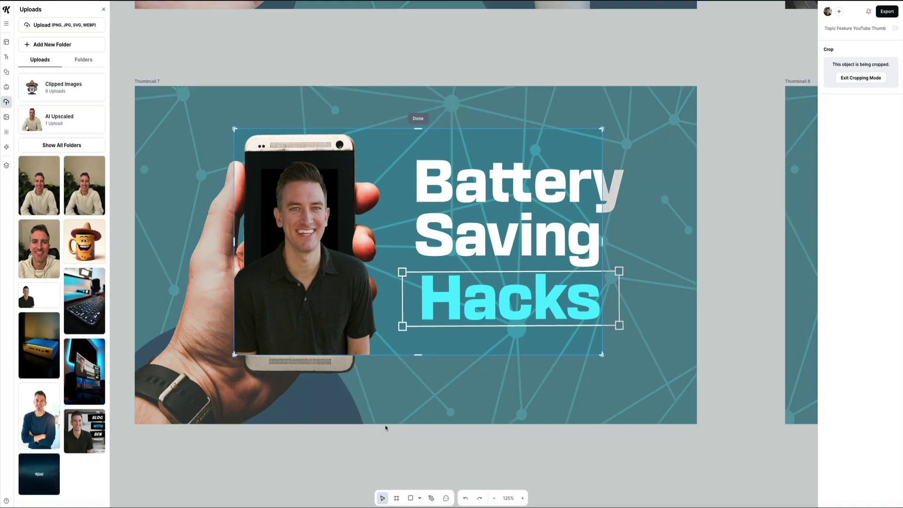
pyautogui.moveTo(601, 242); pyautogui.dragTo(351, 267)
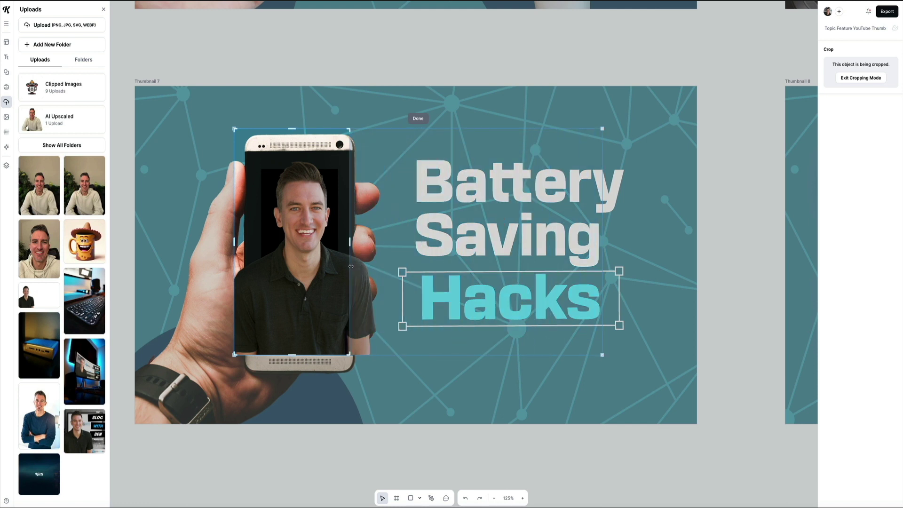
pyautogui.moveTo(234, 245); pyautogui.dragTo(249, 243)
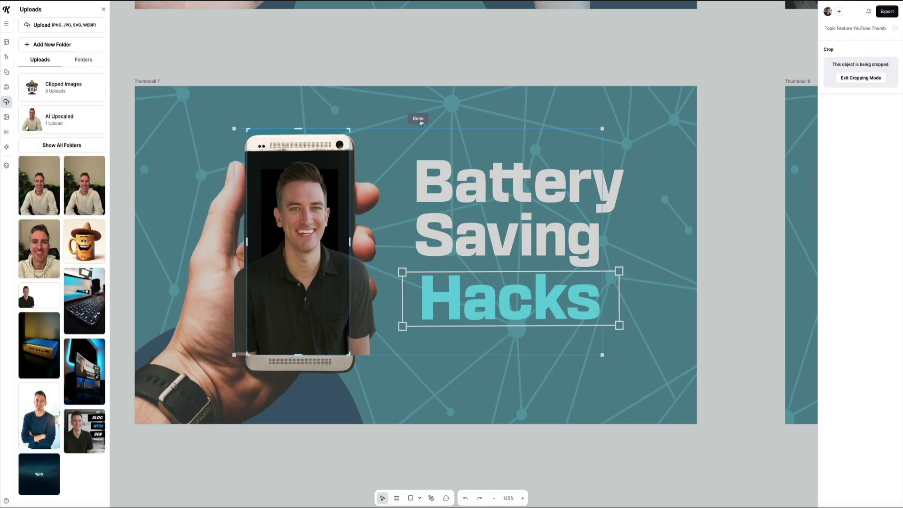
pyautogui.click(420, 120)
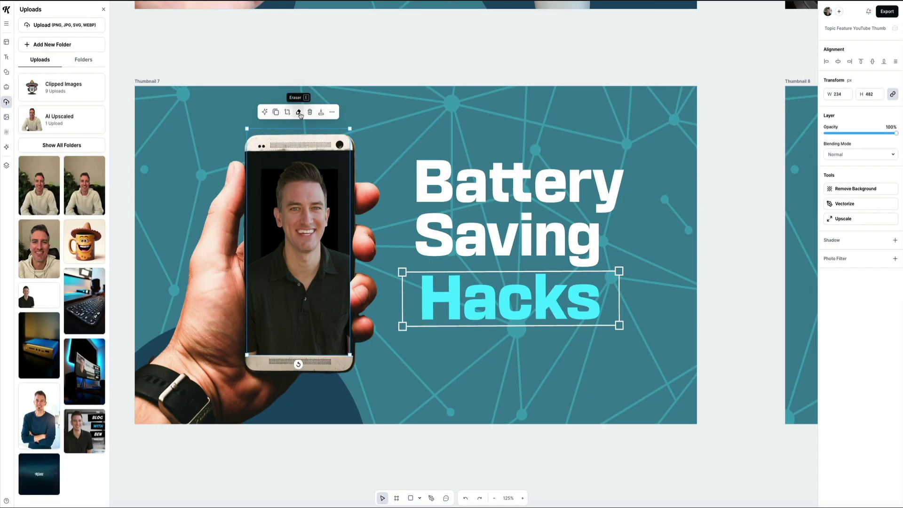
# Erase the headshot's top strip over the phone bezel, leaving it 234 × 412 px.
pyautogui.click(299, 113)
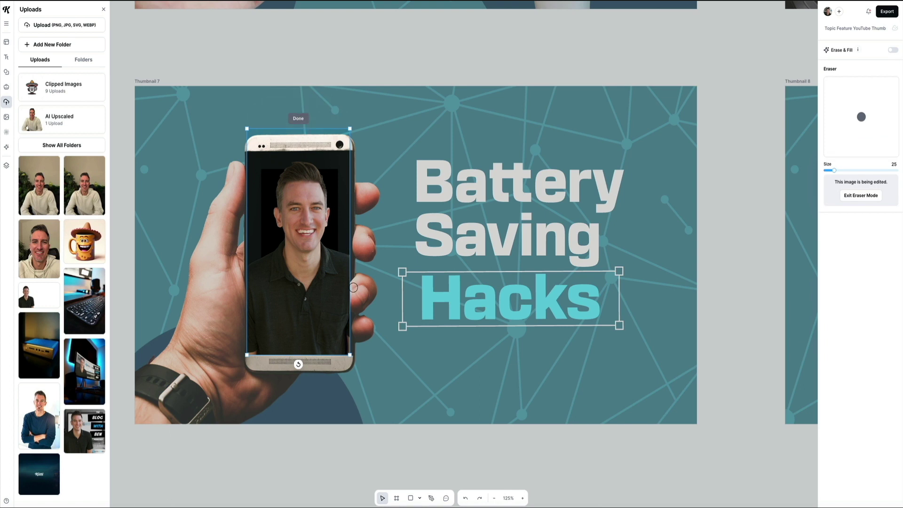
pyautogui.moveTo(353, 289); pyautogui.dragTo(356, 304)
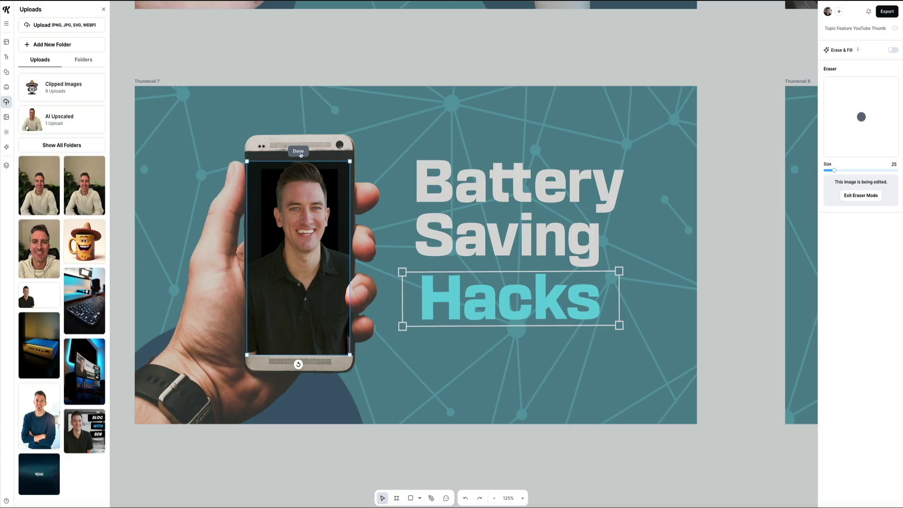
pyautogui.click(298, 152)
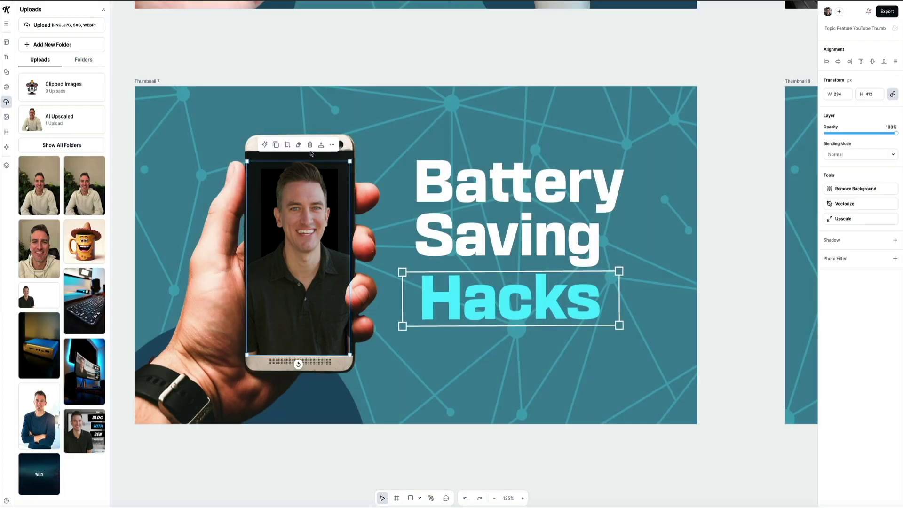
pyautogui.click(151, 81)
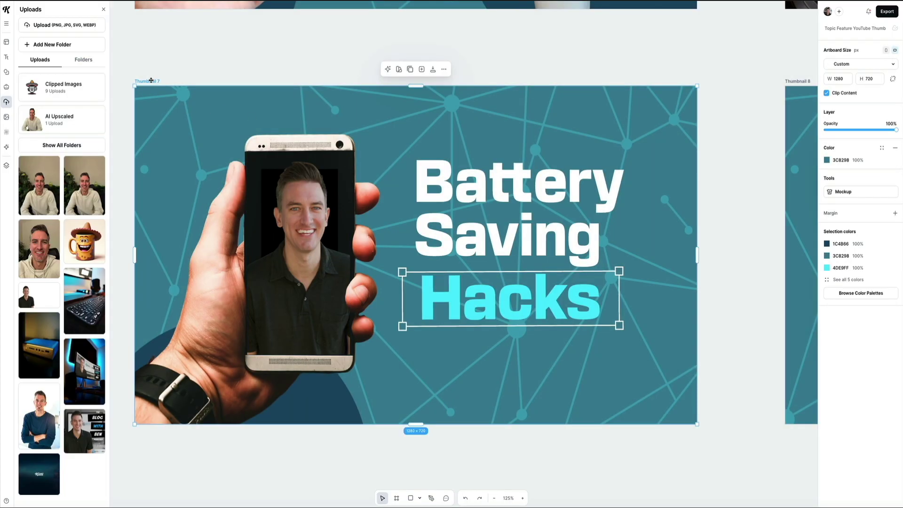
# Retype the Battery Saving headline as MOBILE and APP on two lines, shifted up-left.
pyautogui.click(517, 181)
pyautogui.moveTo(520, 180); pyautogui.dragTo(528, 185)
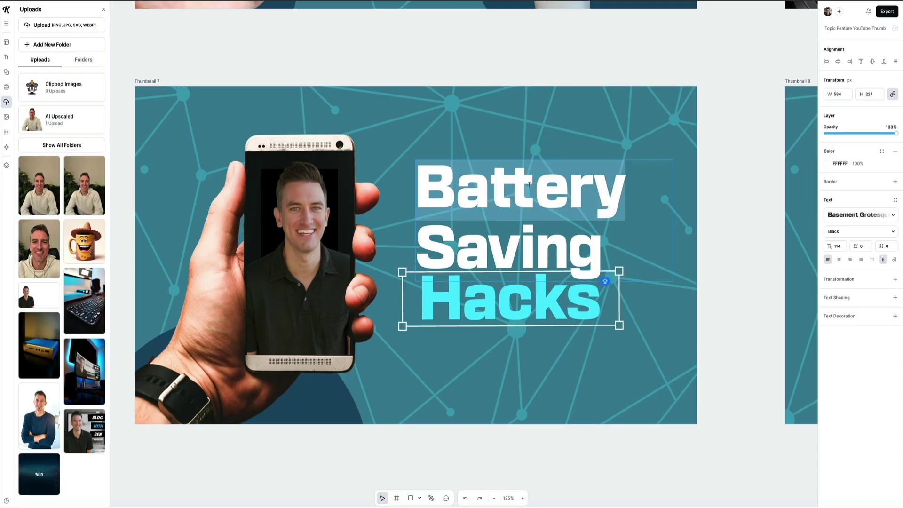
pyautogui.hotkey('ctrl', 'a')
pyautogui.write('MOBI')
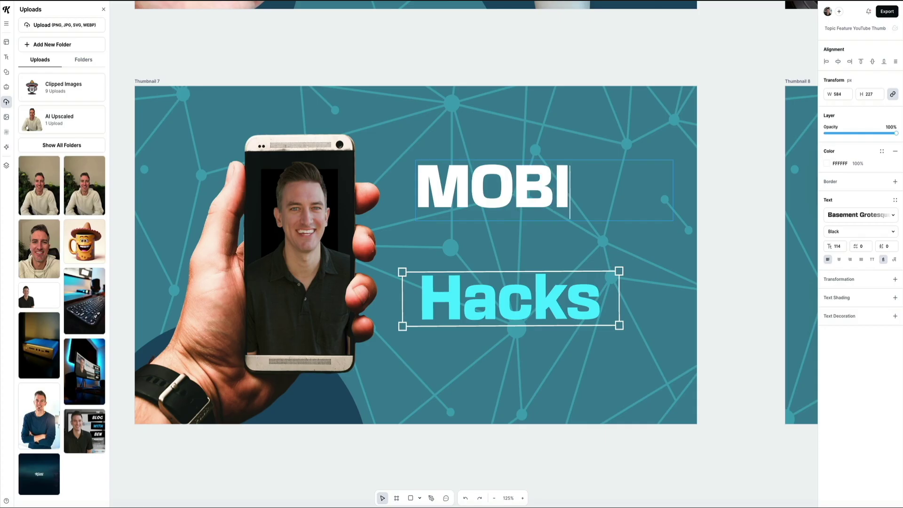
pyautogui.write('LE')
pyautogui.press('Return')
pyautogui.write('APP')
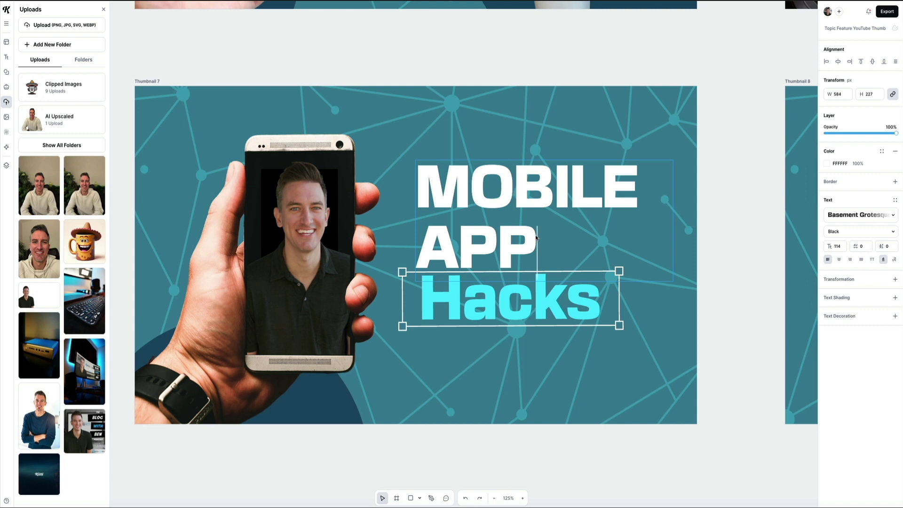
pyautogui.press('Escape')
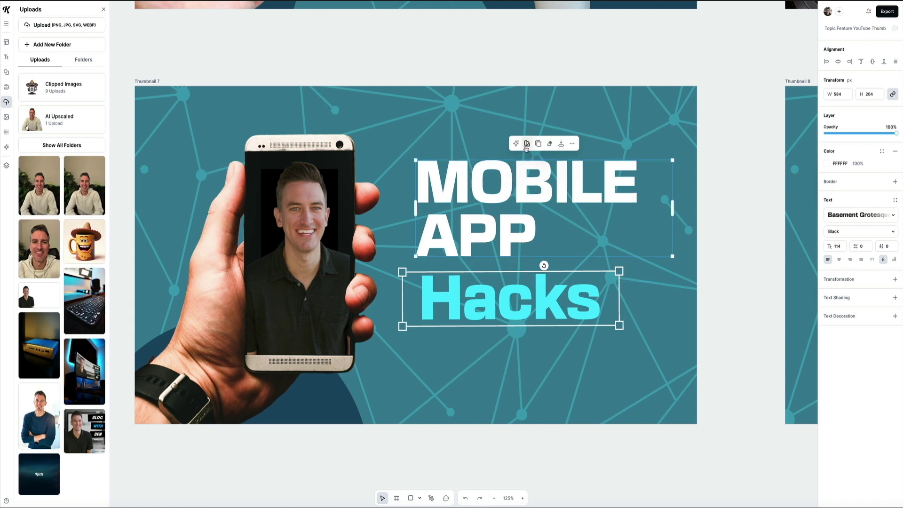
pyautogui.moveTo(540, 186); pyautogui.dragTo(528, 177)
# Give the phone headshot a photo filter: brightness 6%, contrast 12%, vibrance 13%.
pyautogui.click(301, 204)
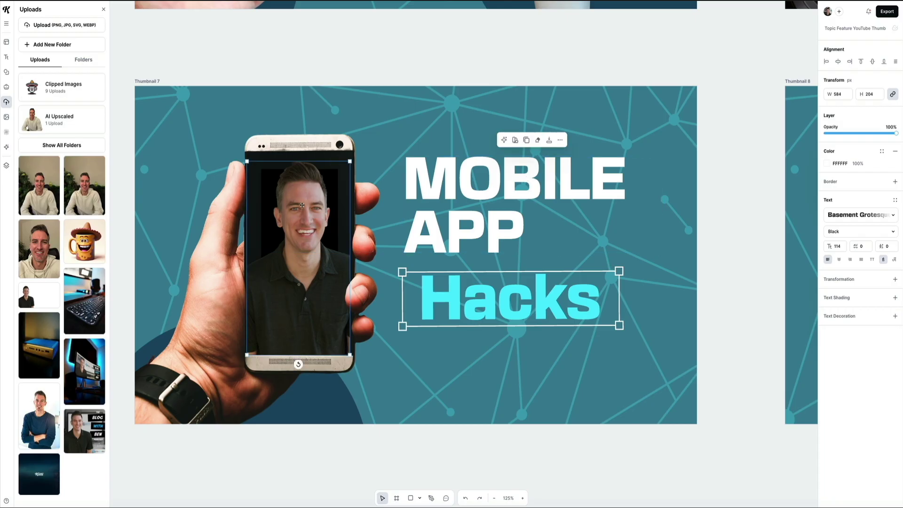
pyautogui.click(895, 258)
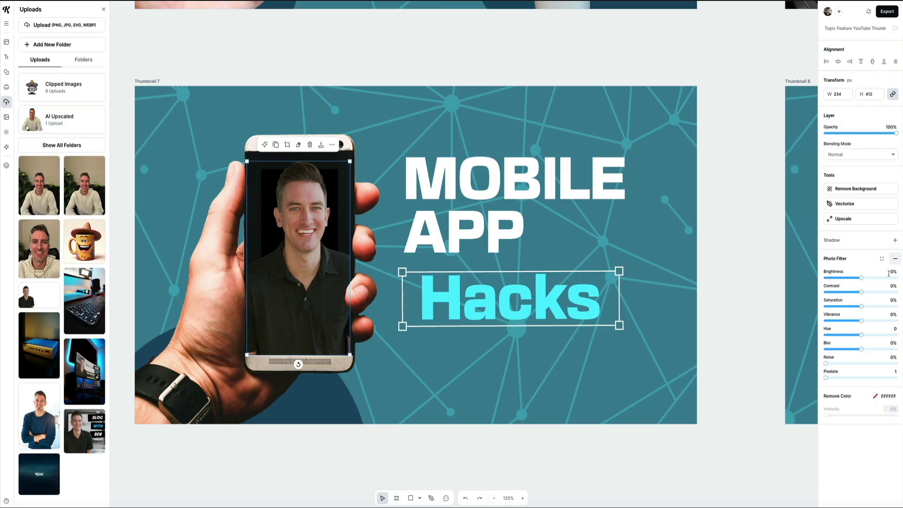
pyautogui.moveTo(862, 277); pyautogui.dragTo(864, 292)
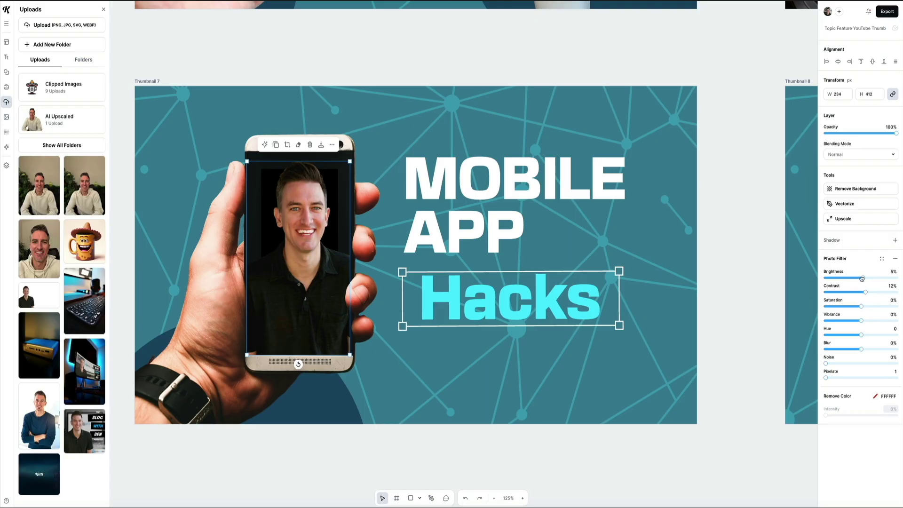
pyautogui.moveTo(862, 321); pyautogui.dragTo(865, 321)
# Zoom the canvas out to fit all the thumbnails in view.
pyautogui.press('Escape')
pyautogui.click(509, 498)
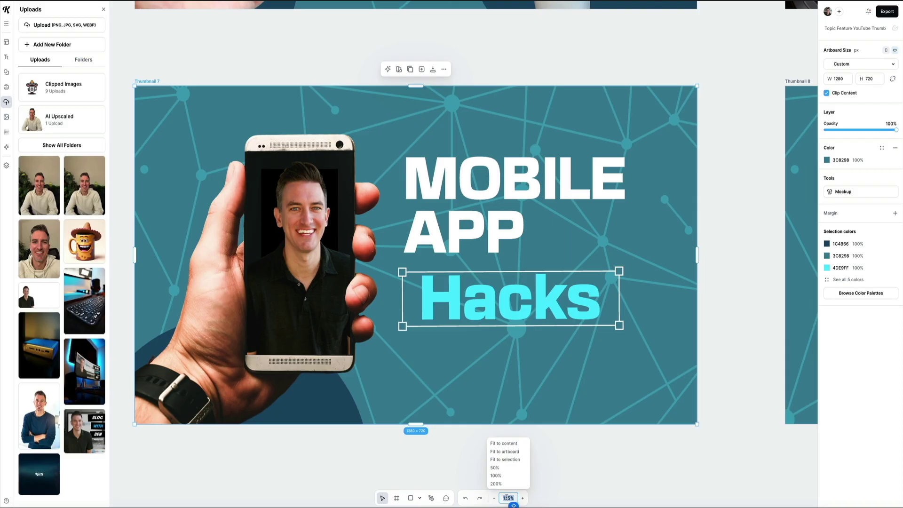
pyautogui.click(506, 444)
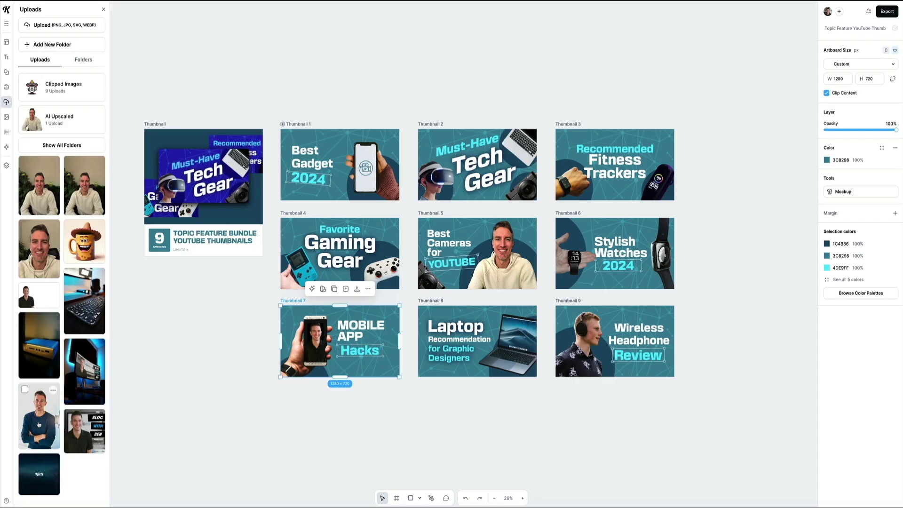
# Add the blue-sweater photo below the bundle cover and remove its background.
pyautogui.click(39, 425)
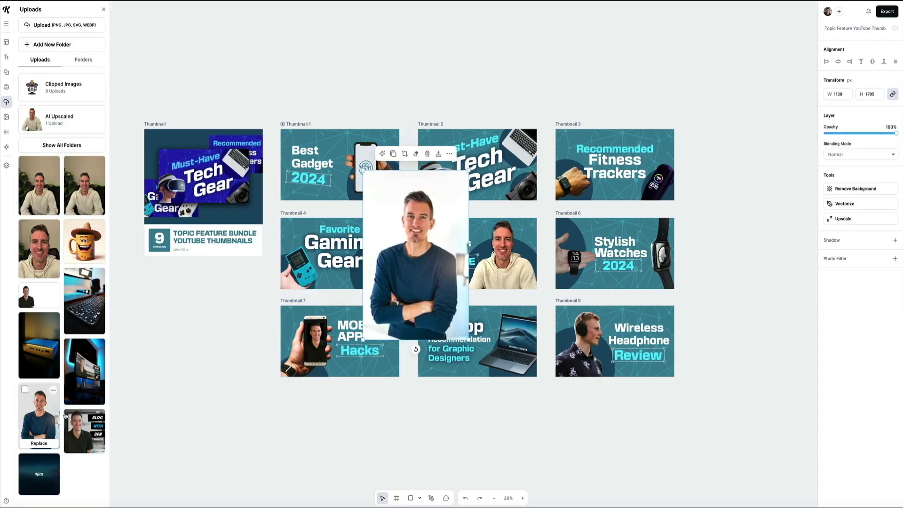
pyautogui.moveTo(407, 243); pyautogui.dragTo(196, 339)
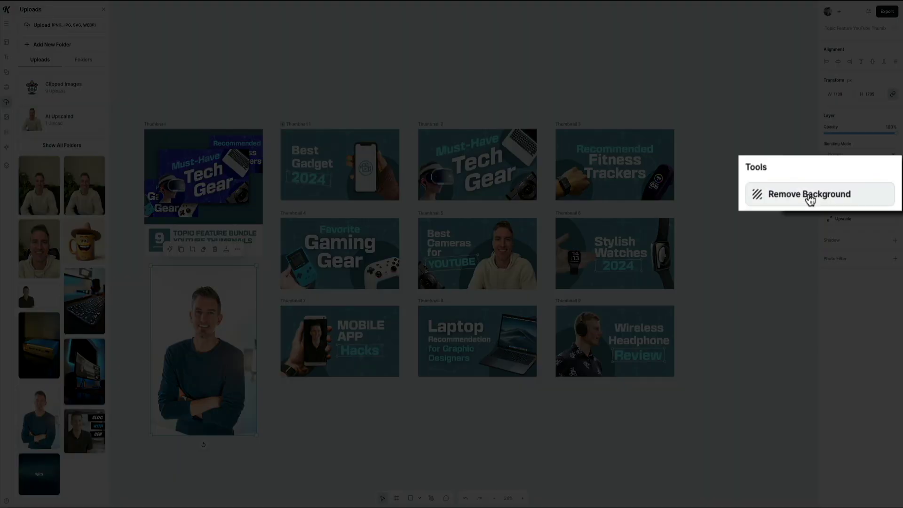
pyautogui.click(810, 199)
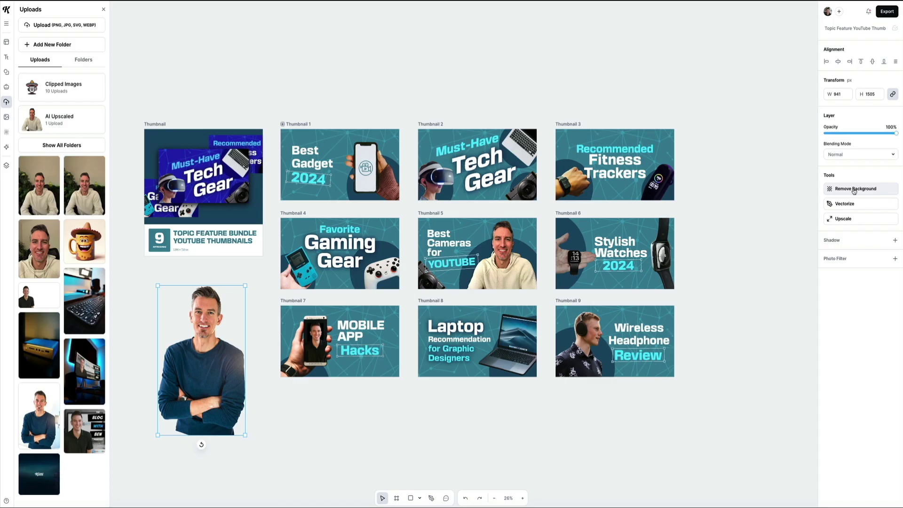
pyautogui.click(577, 351)
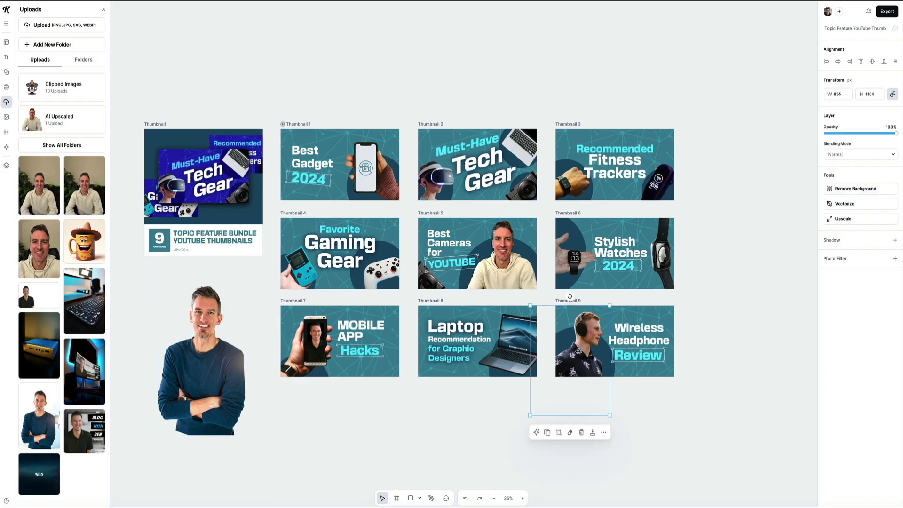
# Delete the headphone photo from Thumbnail 9 and place the cut-out man, shrunk to its left side.
pyautogui.press('Delete')
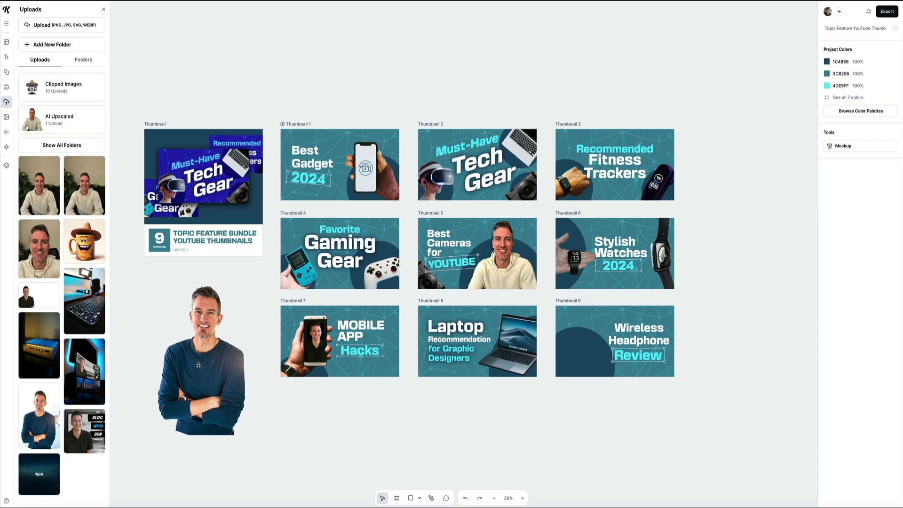
pyautogui.moveTo(201, 366); pyautogui.dragTo(592, 374)
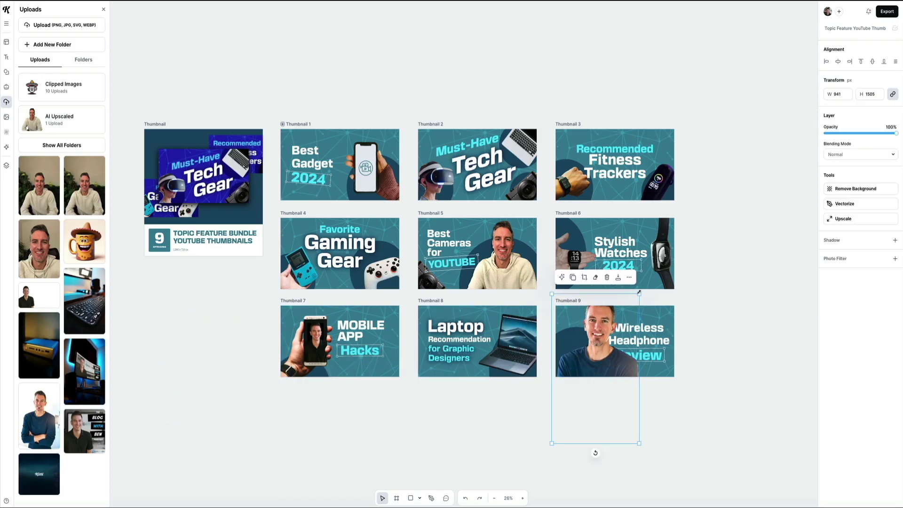
pyautogui.moveTo(640, 296); pyautogui.dragTo(584, 342)
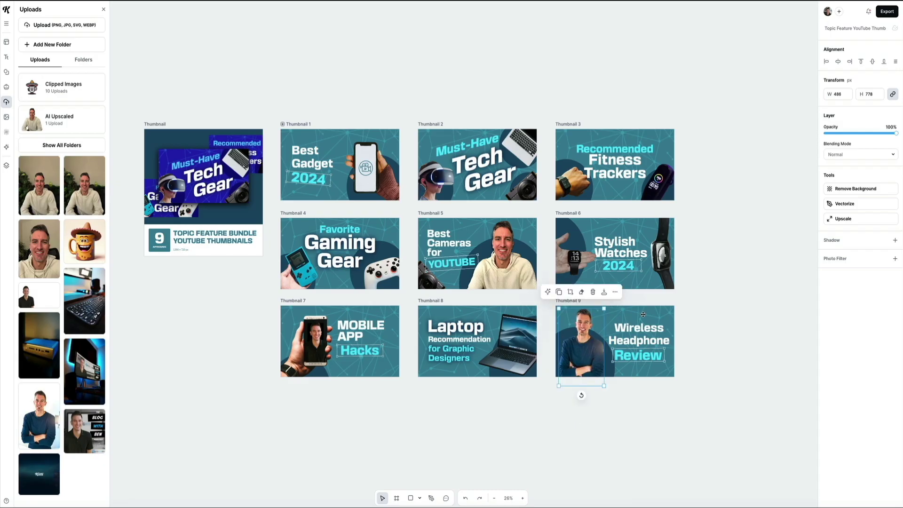
# Zoom in on Thumbnail 9 to check the new headshot, then zoom back out to all thumbnails.
pyautogui.click(638, 301)
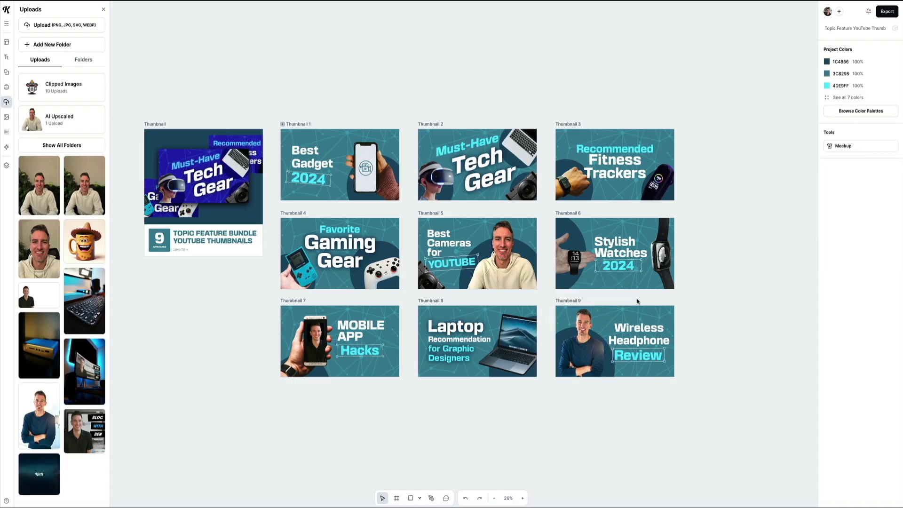
pyautogui.click(573, 300)
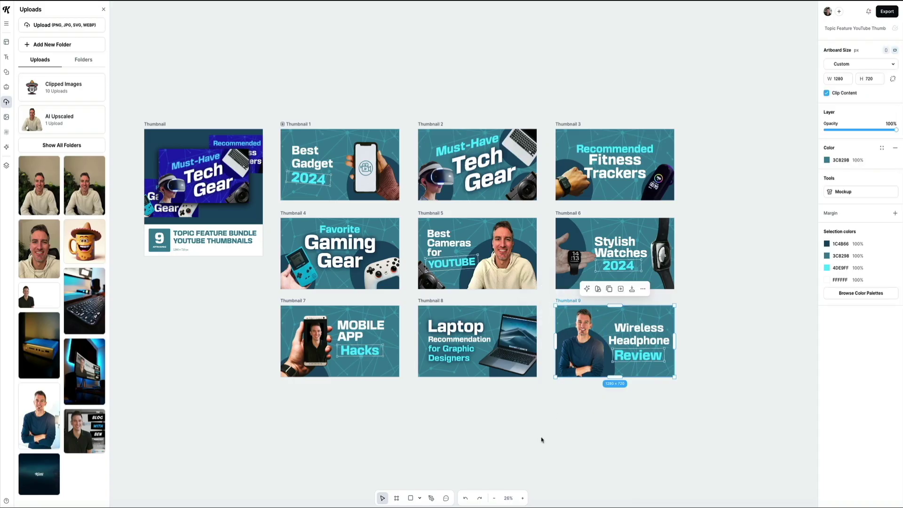
pyautogui.click(508, 498)
pyautogui.click(508, 452)
pyautogui.click(218, 203)
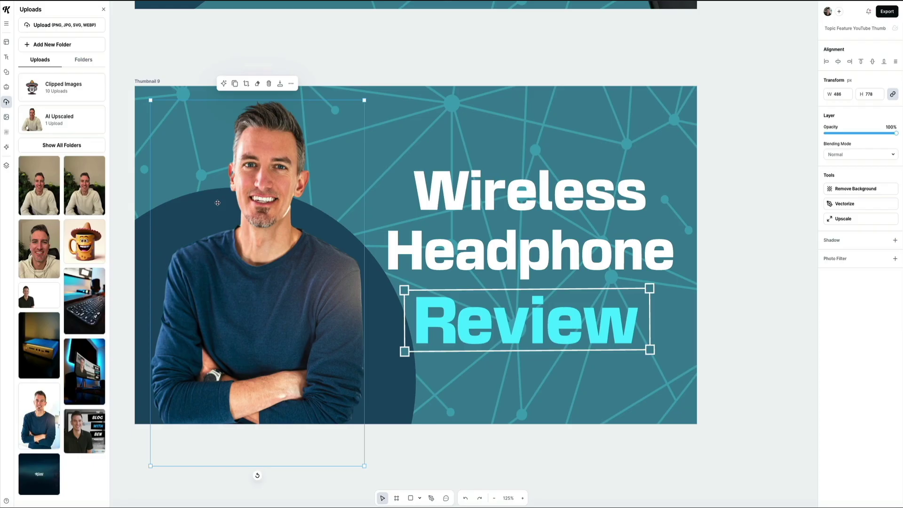
pyautogui.hotkey('shift', '1')
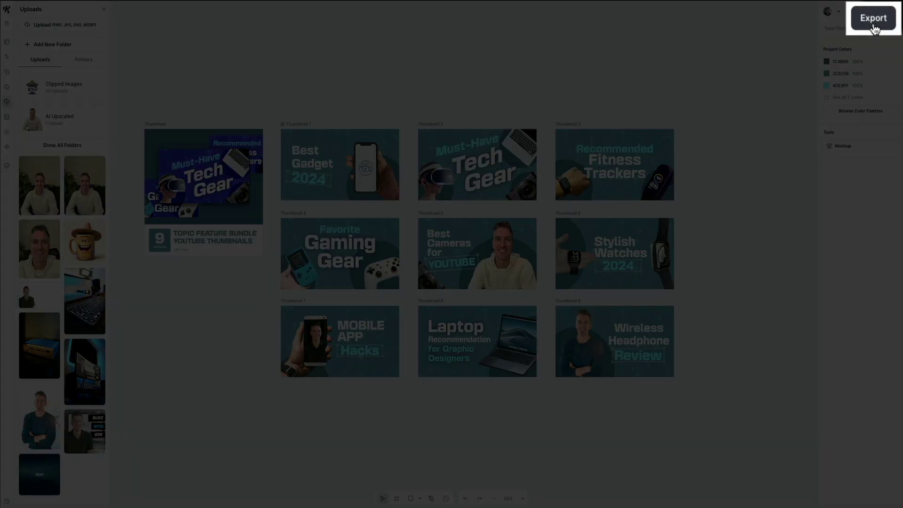
# Limit the export to Thumbnail 5 only, unchecking All artboards, and export it as a 1280 × 720 PNG.
pyautogui.click(873, 19)
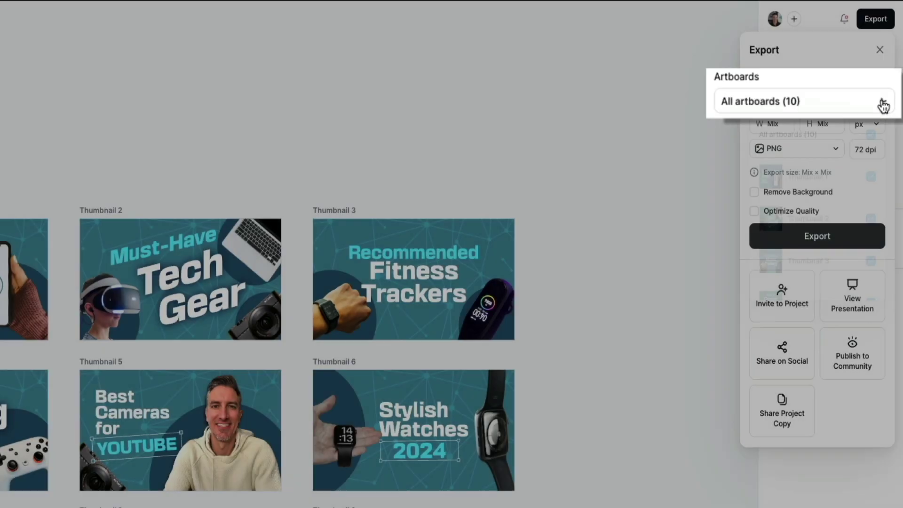
pyautogui.click(875, 101)
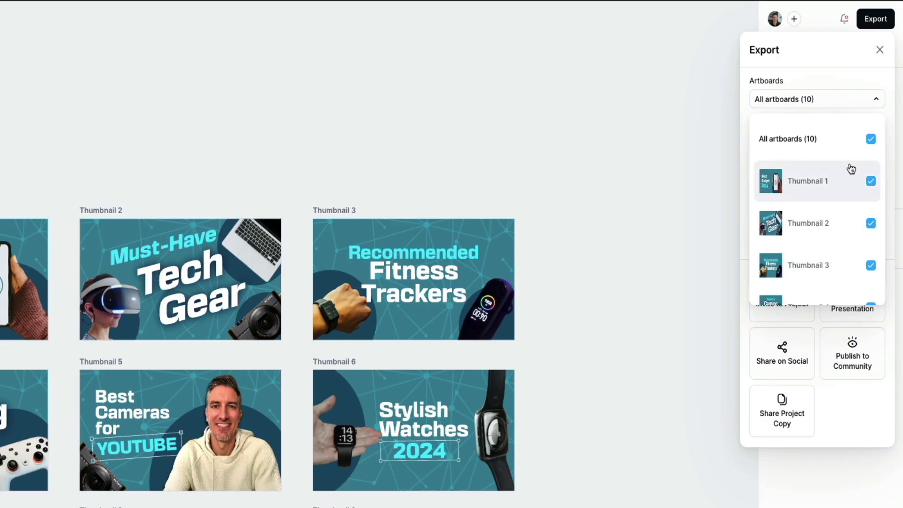
pyautogui.scroll(-4, 851, 169)
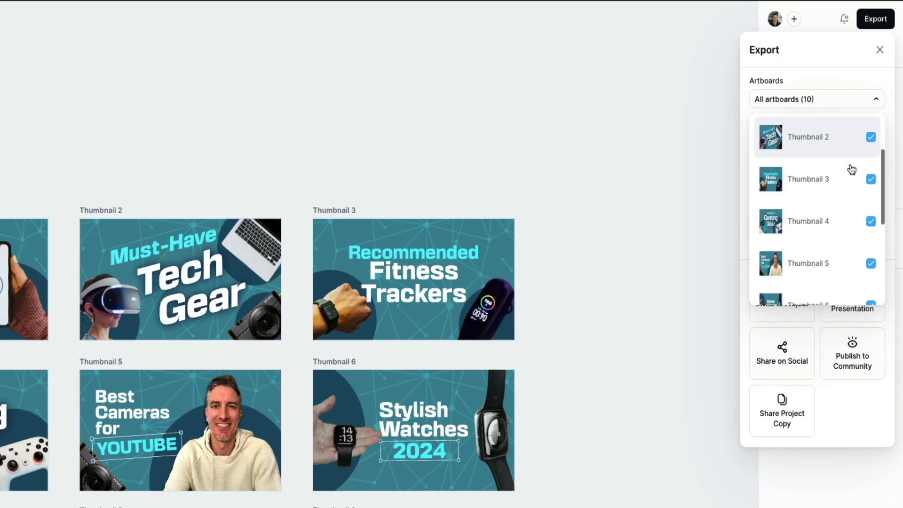
pyautogui.scroll(-9, 852, 168)
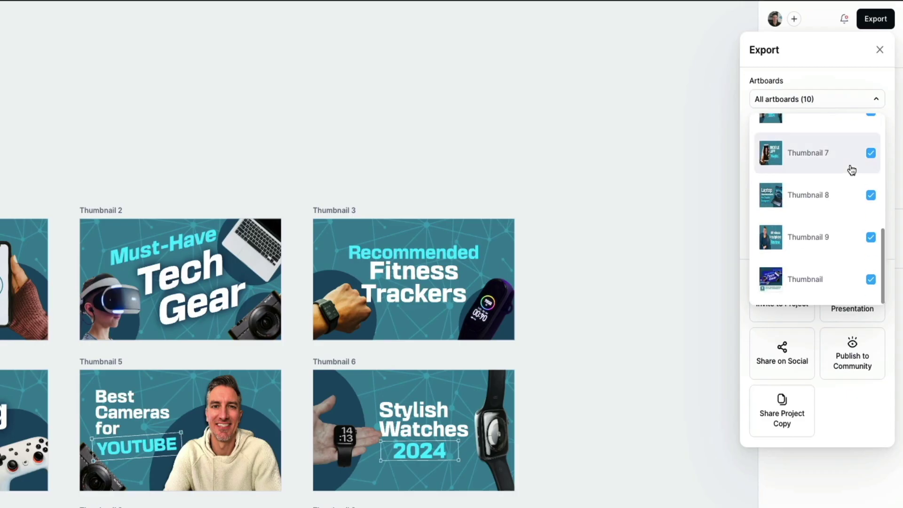
pyautogui.scroll(1, 851, 169)
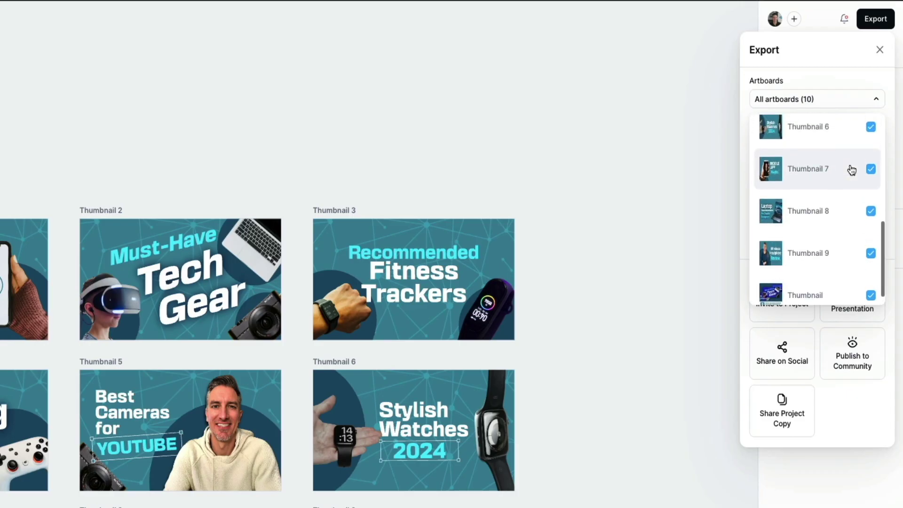
pyautogui.scroll(12, 851, 169)
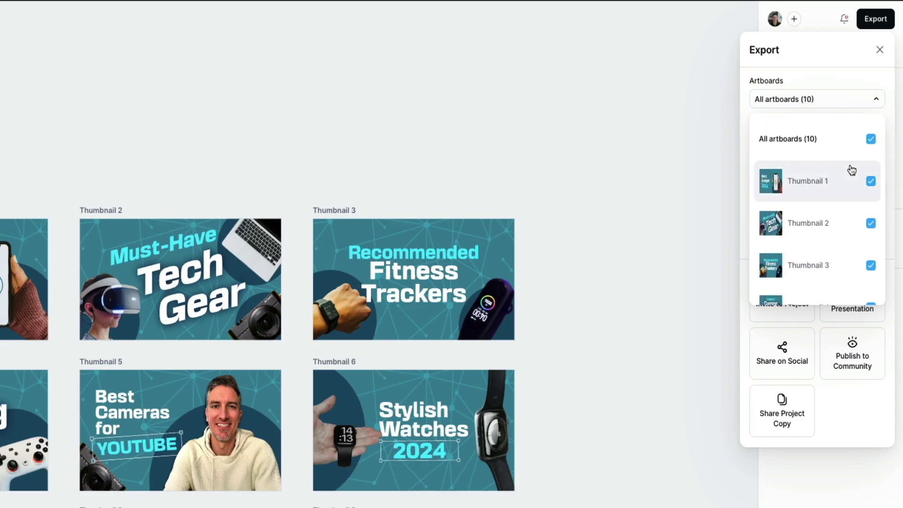
pyautogui.click(871, 142)
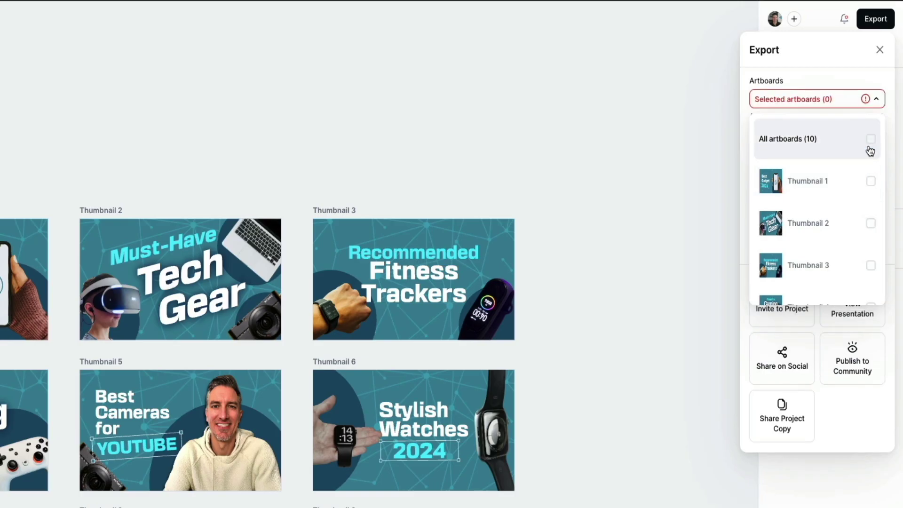
pyautogui.scroll(-5, 862, 176)
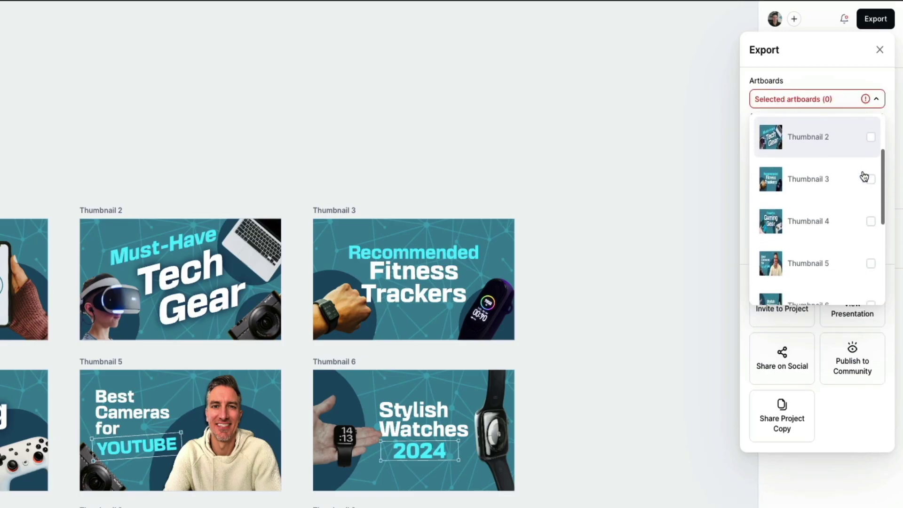
pyautogui.click(870, 264)
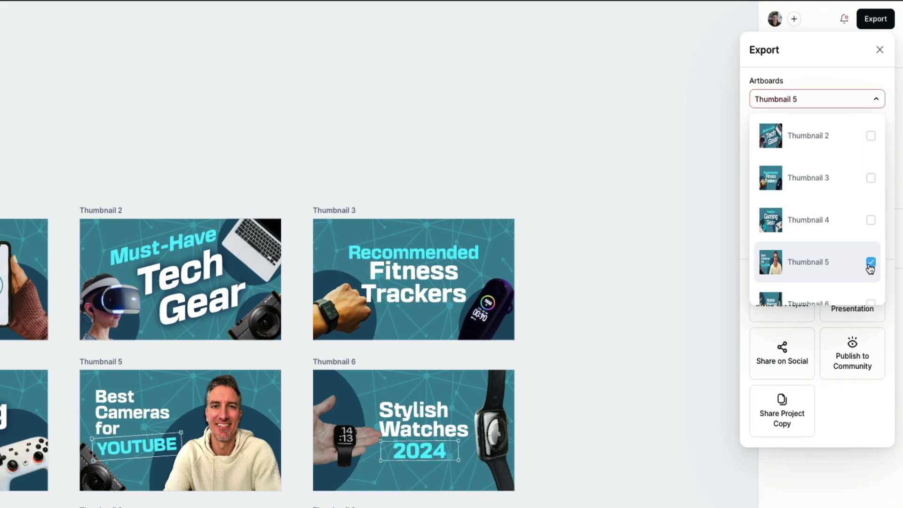
pyautogui.click(845, 73)
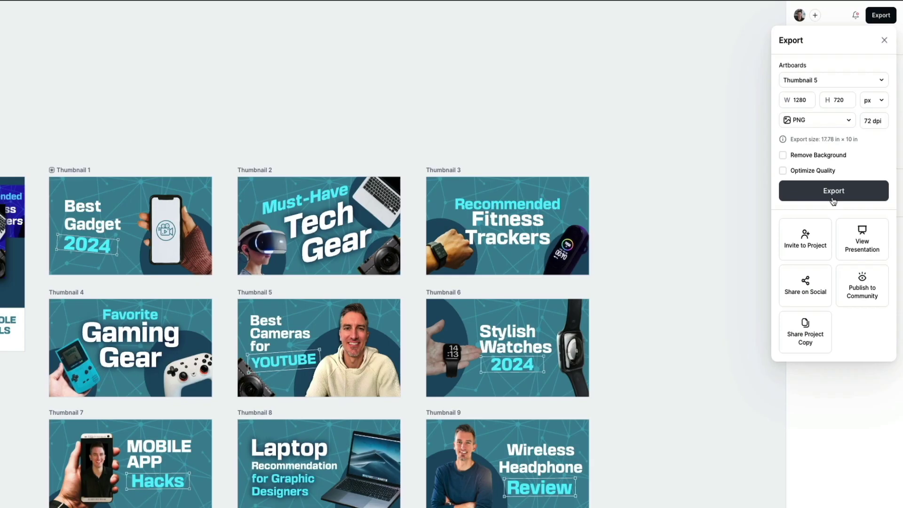
pyautogui.click(790, 255)
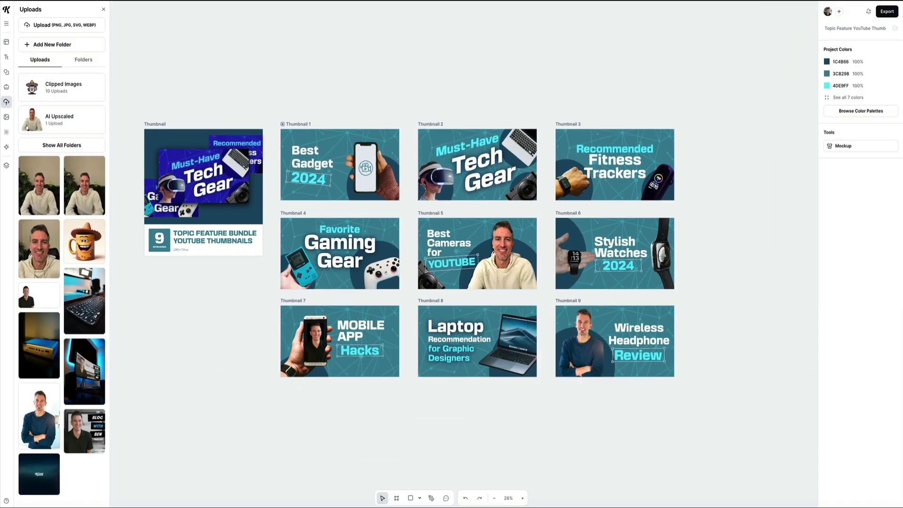